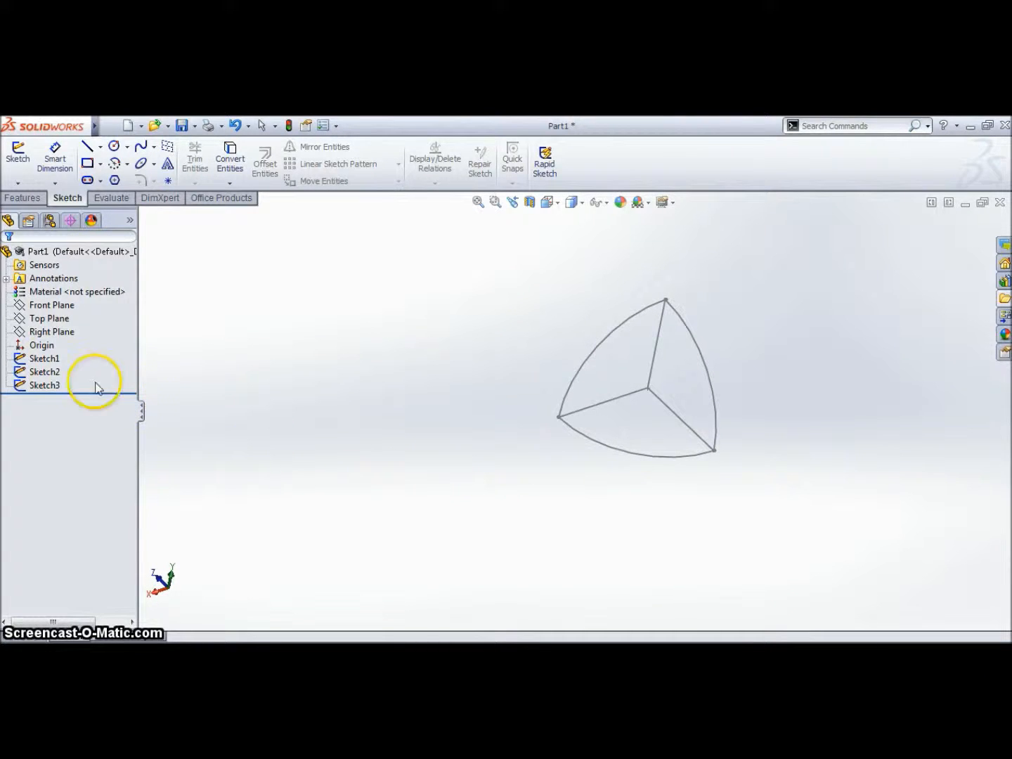
Export the sketched part to Downloads as the IGES file Part1.IGS, with 3D curve features and sketch entities included
mouse_move(451, 504)
middle_mouse_down()
mouse_move(393, 495)
mouse_move(373, 481)
mouse_move(378, 461)
mouse_move(403, 480)
middle_mouse_up()
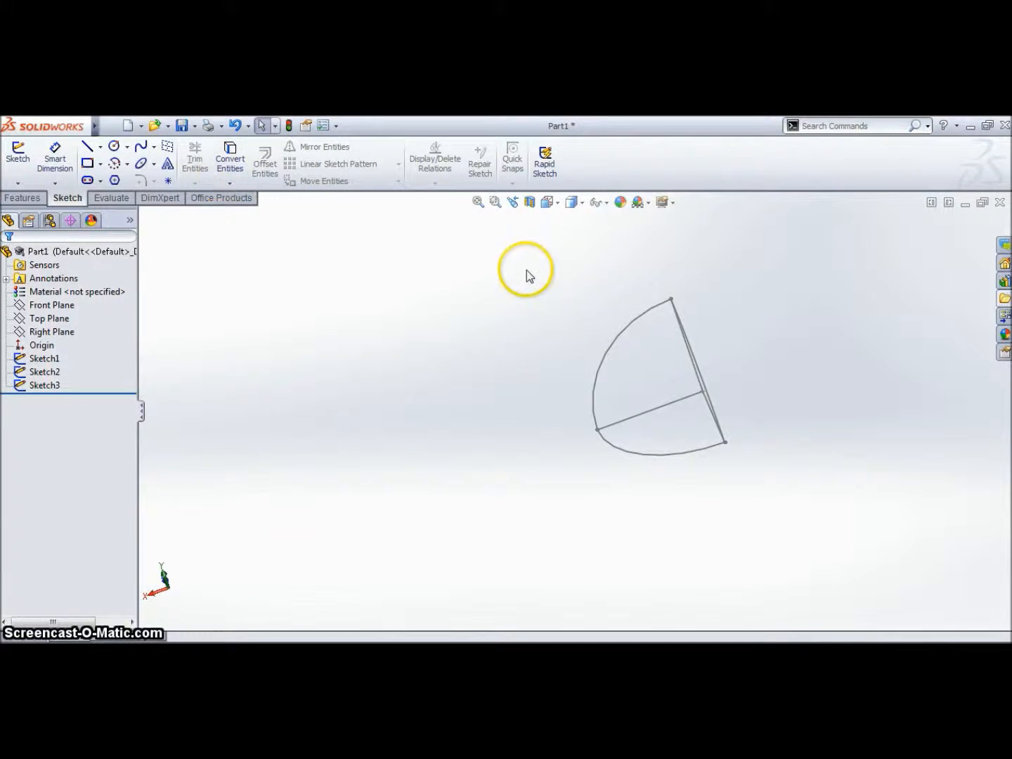
left_click(195, 127)
left_click(302, 260)
key("ctrl+s")
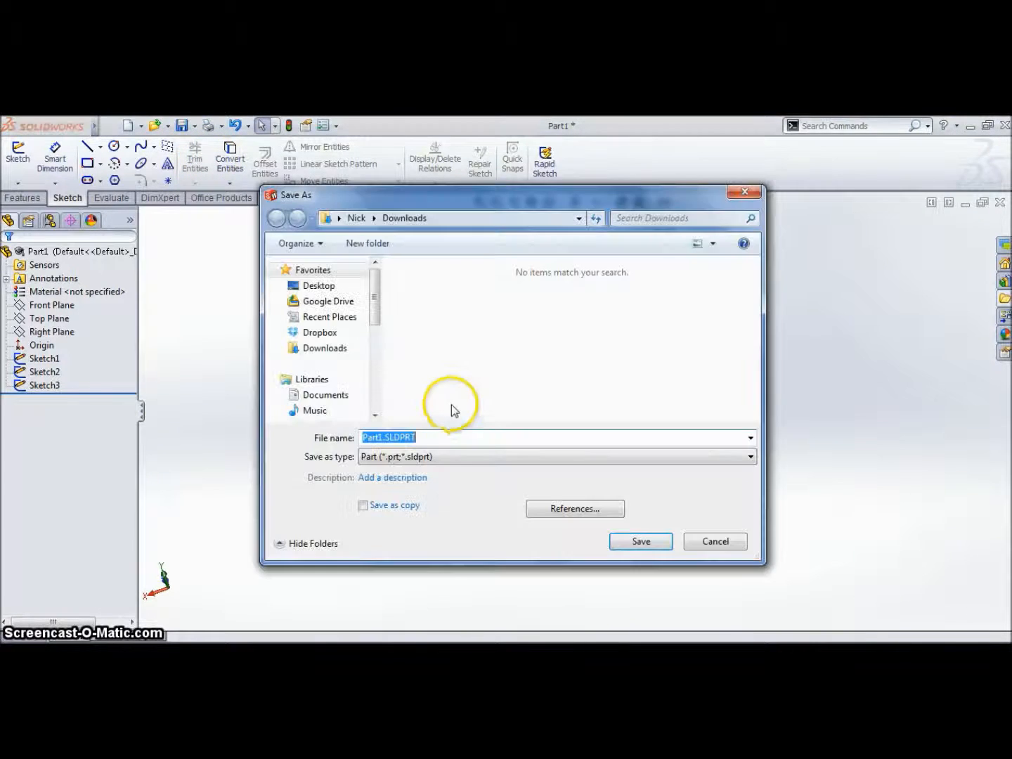
left_click(450, 457)
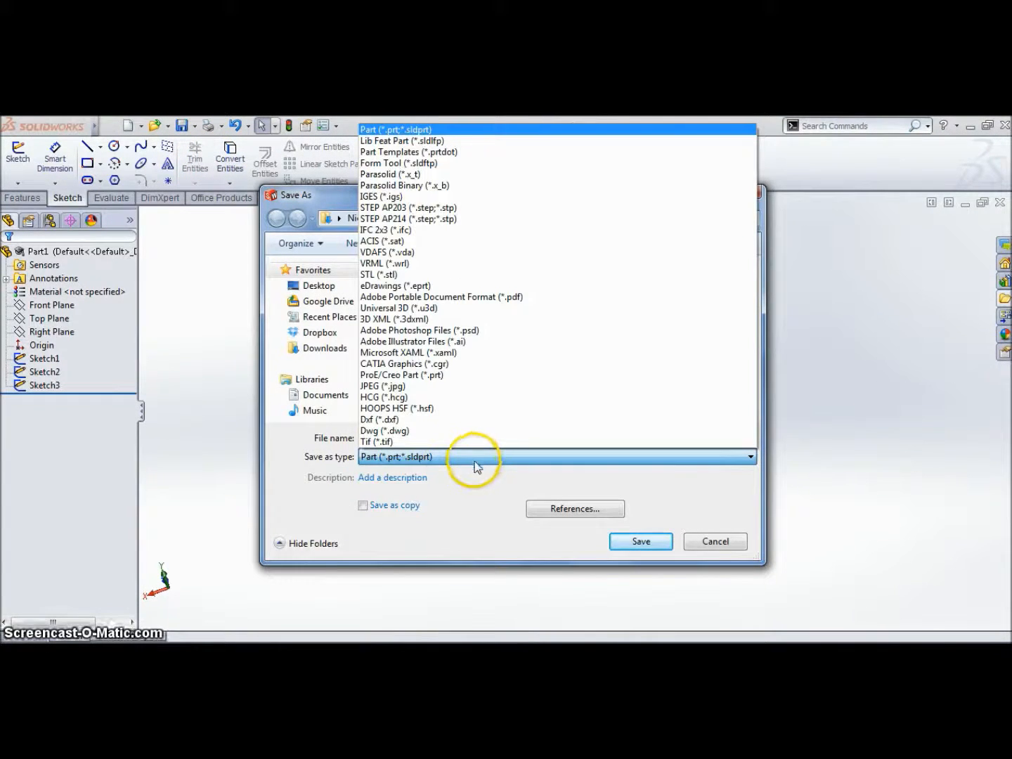
left_click(443, 198)
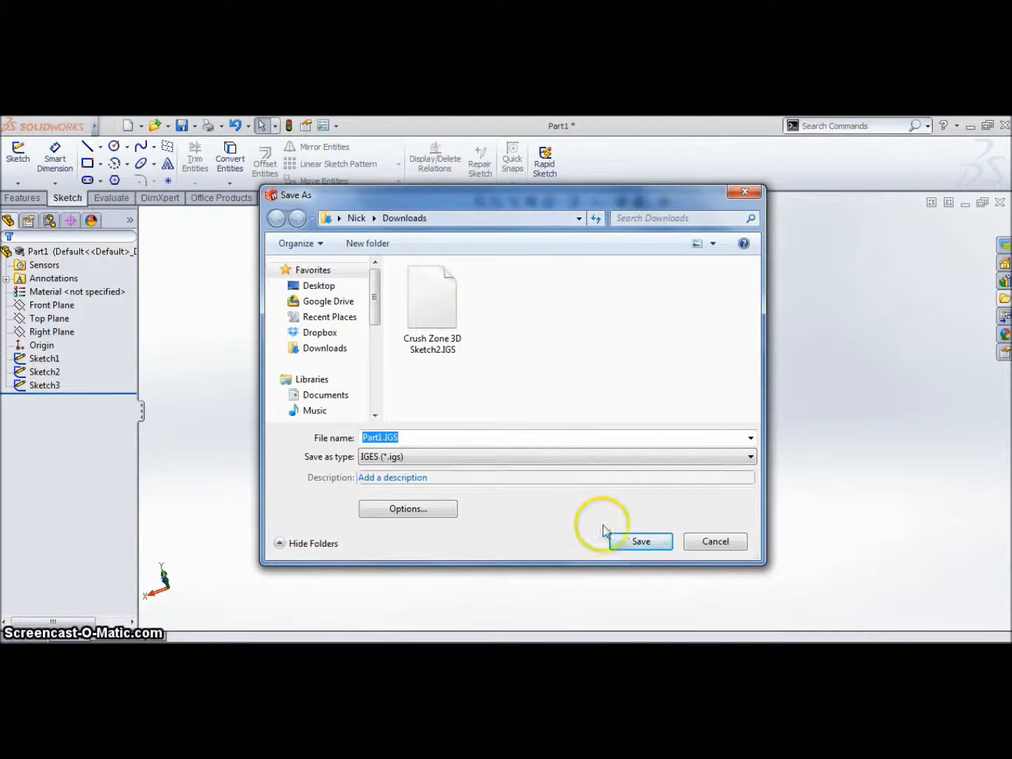
left_click(408, 508)
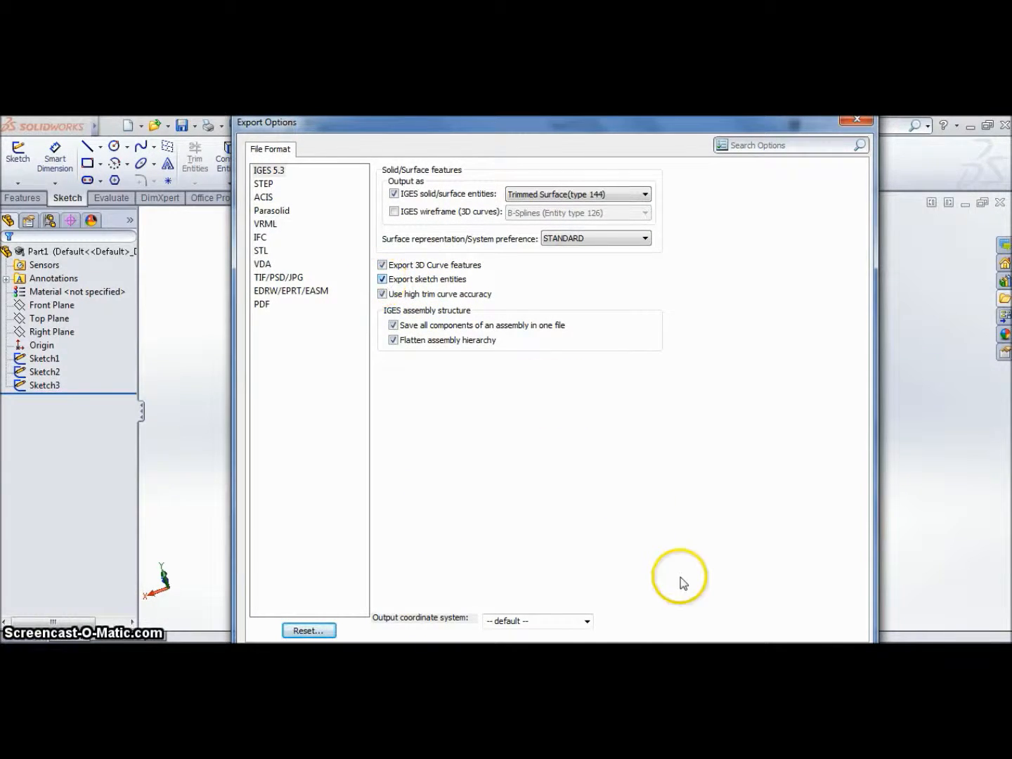
key("Return")
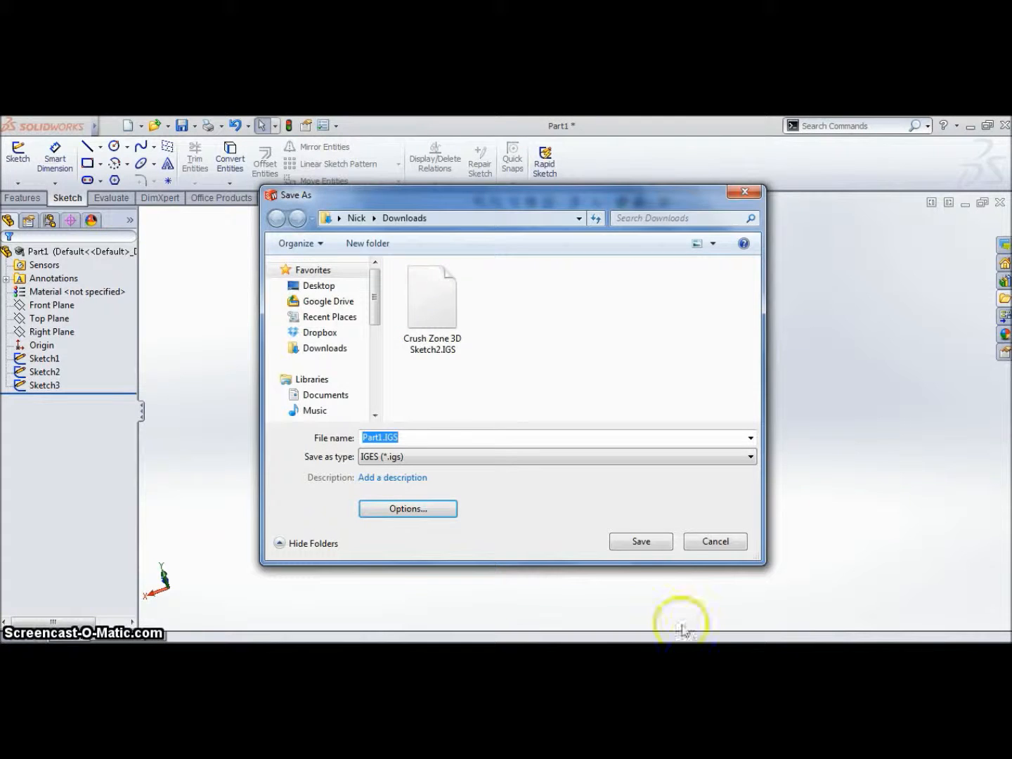
left_click(646, 542)
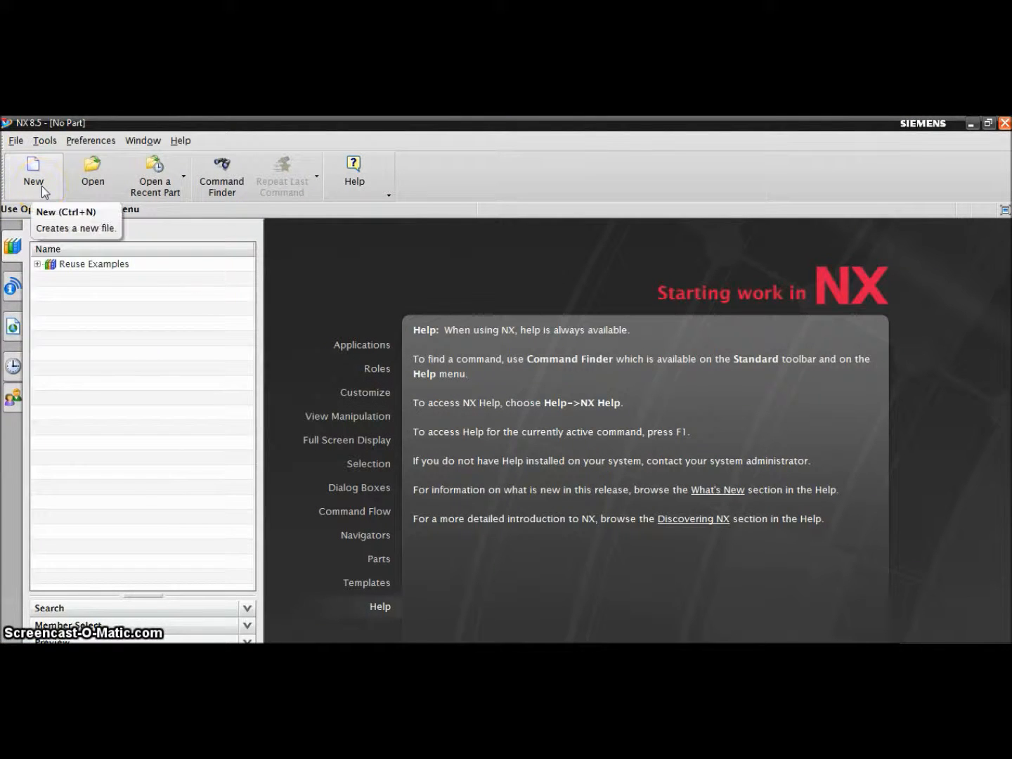
In NX, create the millimetre Model file model2.prt and import Part1.IGS from Downloads into the work part
left_click(41, 188)
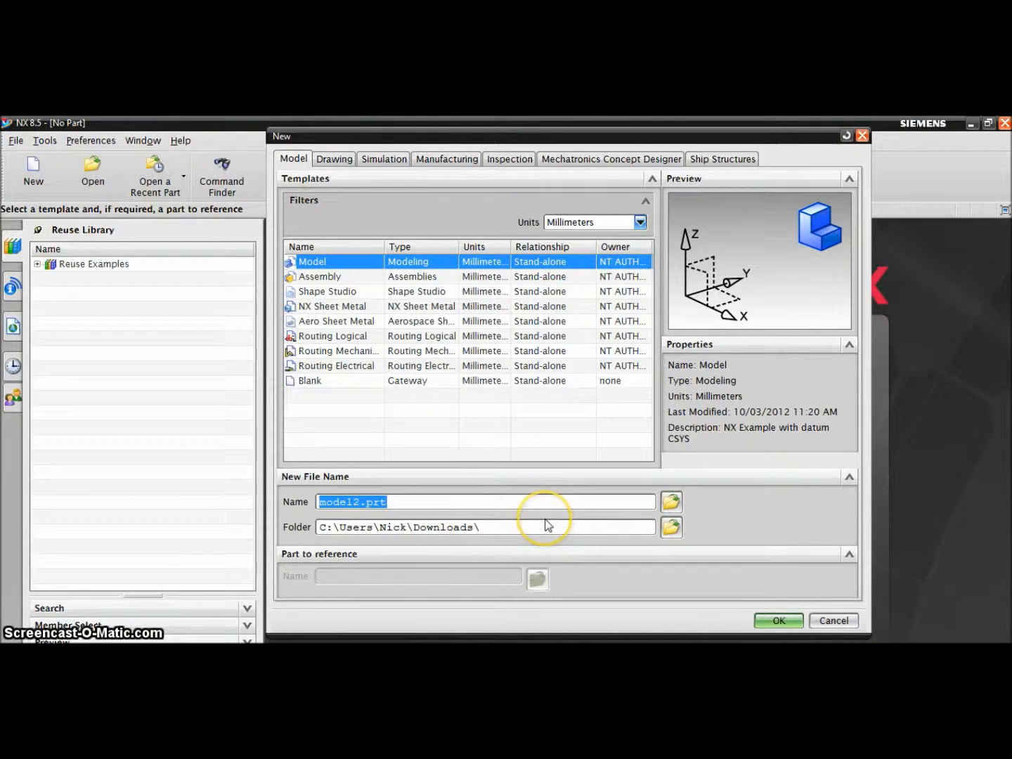
left_click(773, 622)
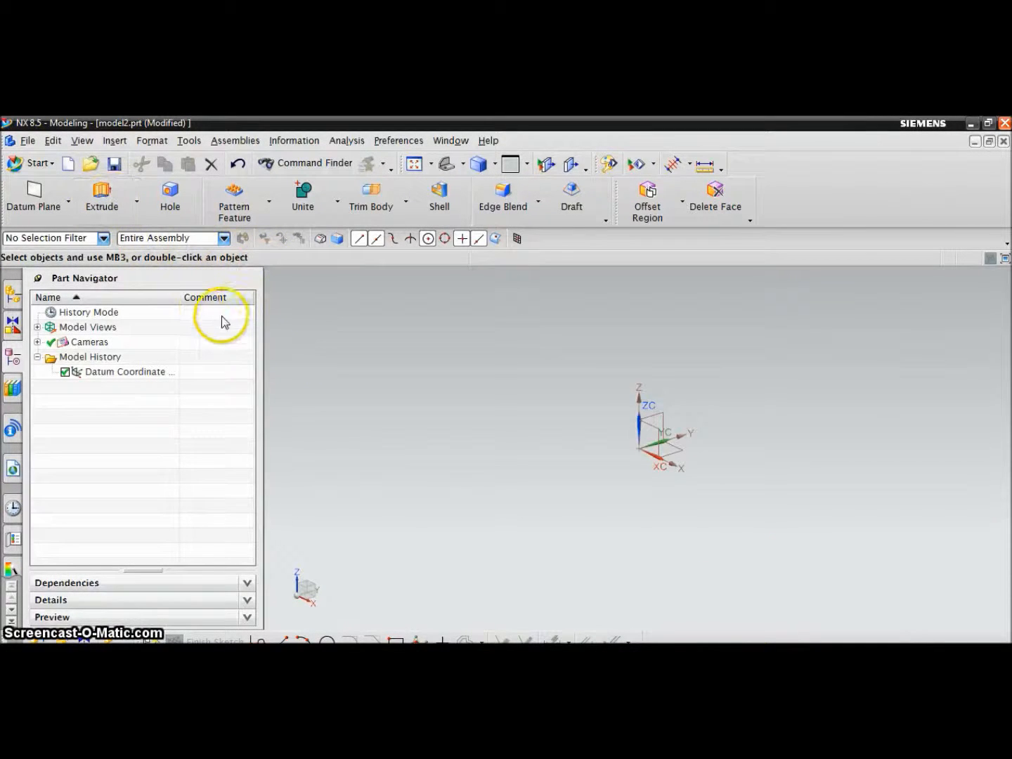
left_click(34, 146)
mouse_move(79, 371)
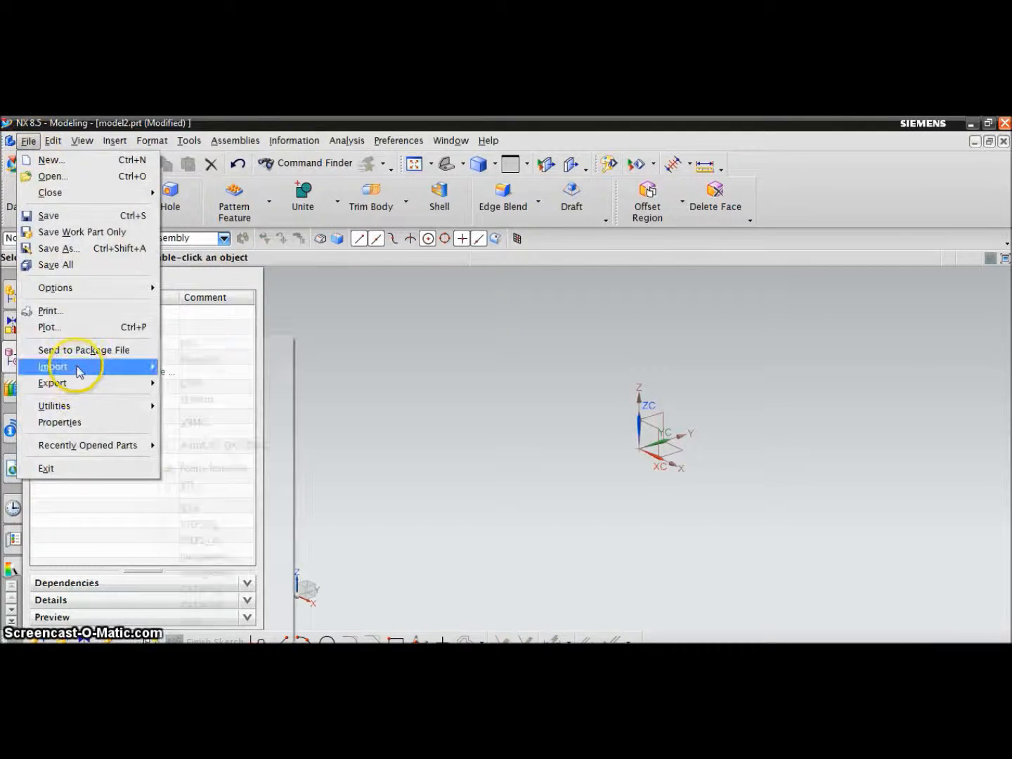
left_click(199, 509)
left_click(232, 355)
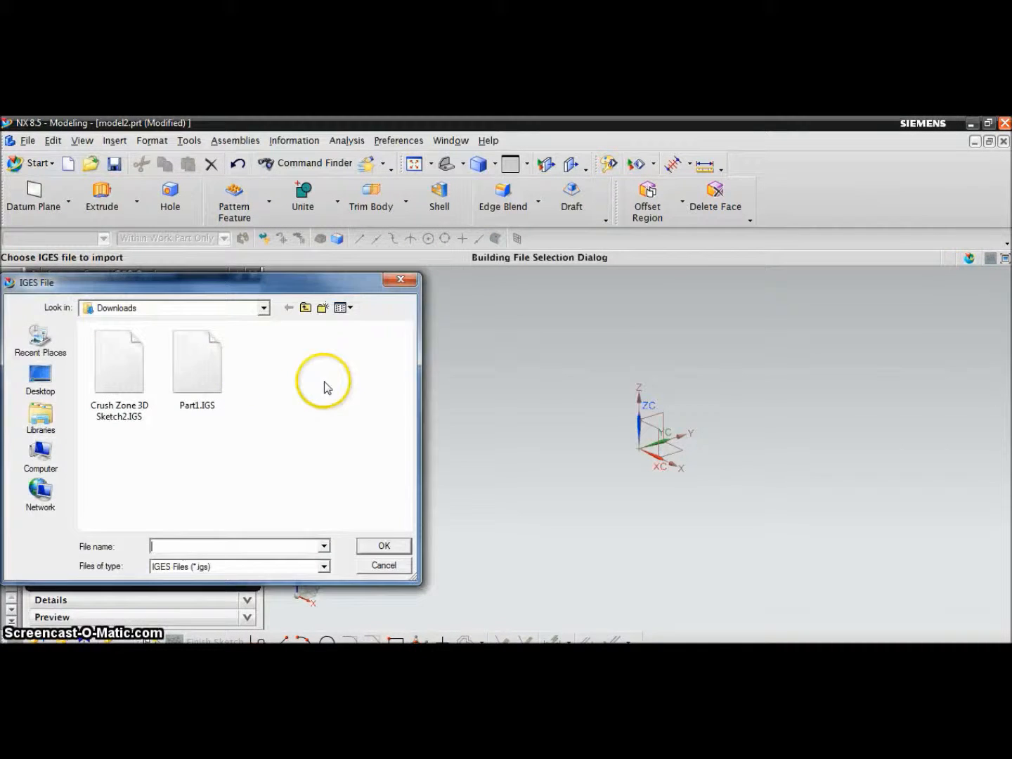
double_click(190, 383)
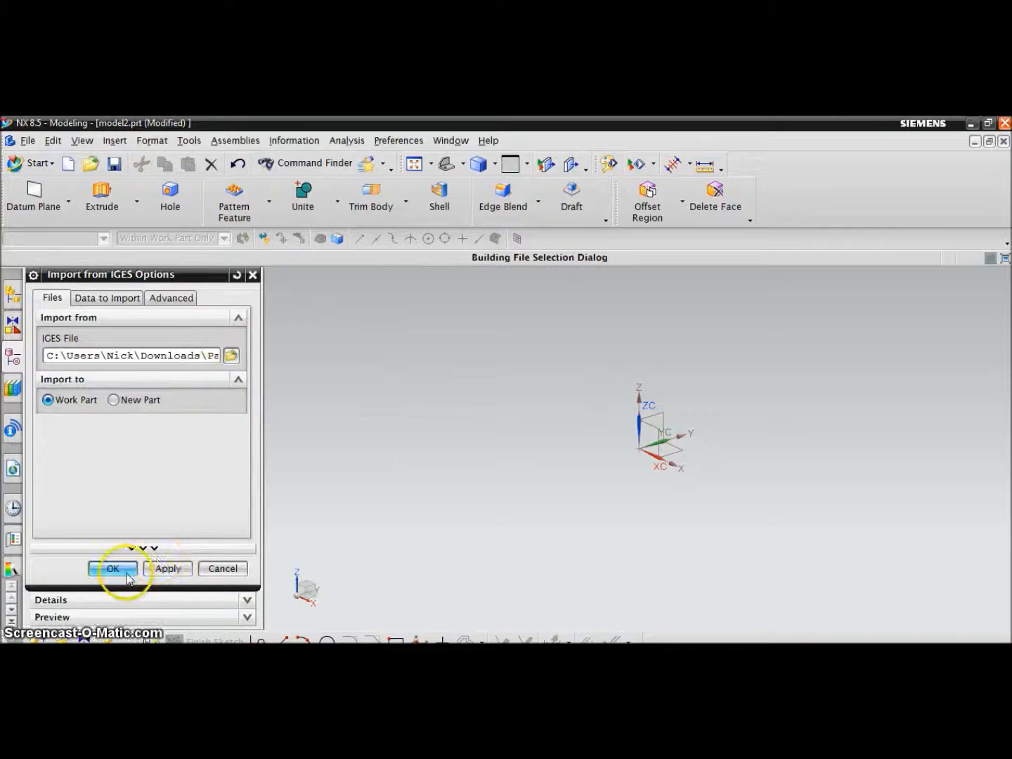
left_click(123, 574)
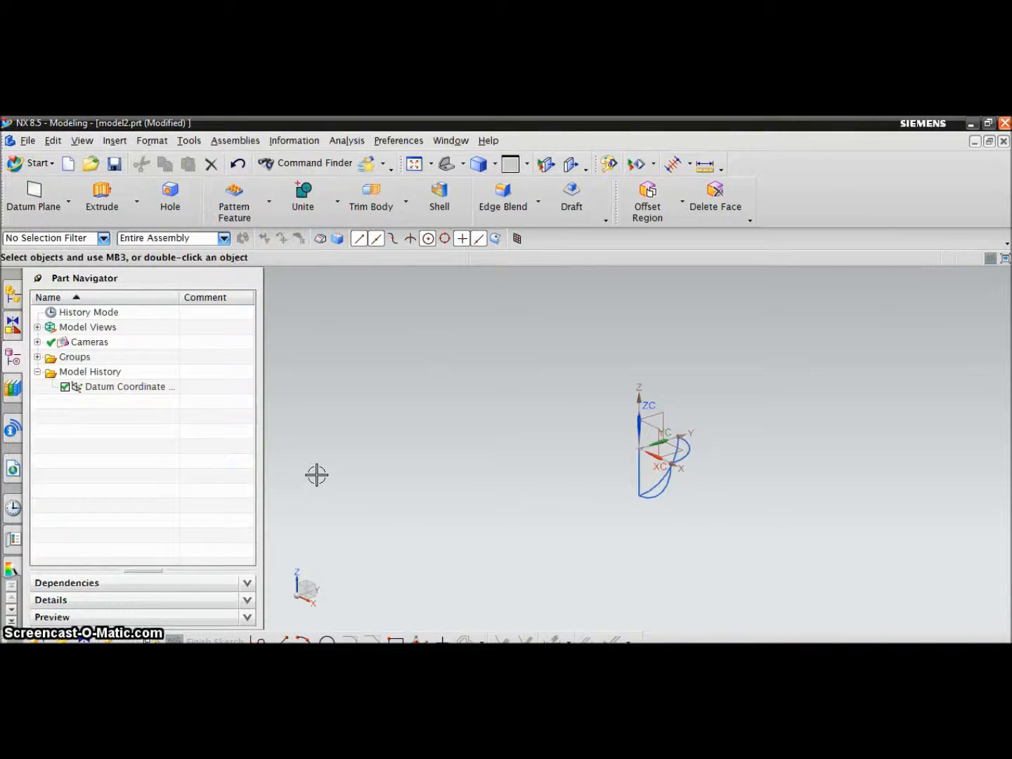
scroll(683, 523, "up", 4)
middle_click_drag(675, 506, 682, 463)
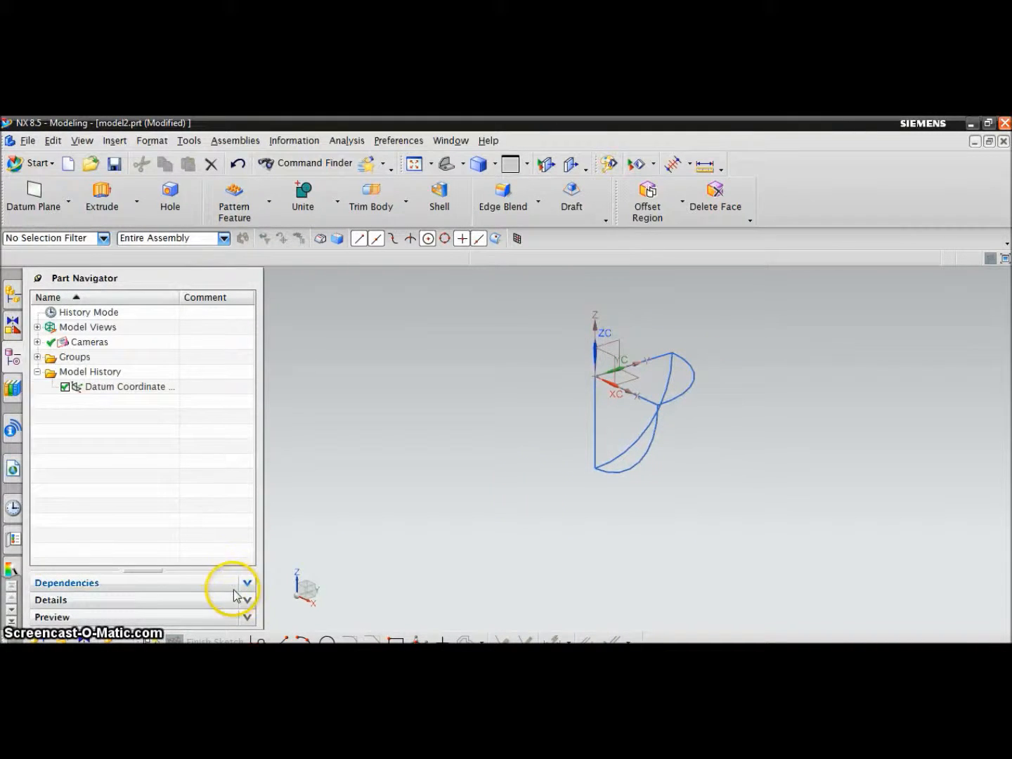
In Advanced Simulation, create a FEM and simulation from model2 with all CAD geometry types included and an NX NASTRAN SOL 101 Linear Statics solution
left_click(30, 165)
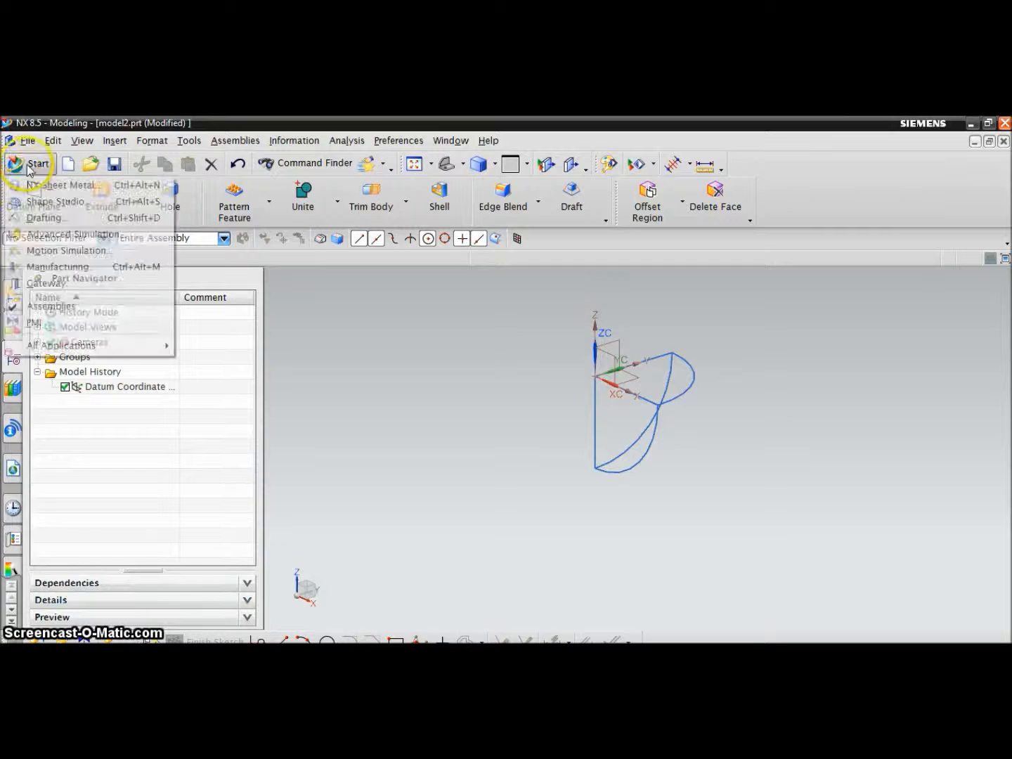
left_click(69, 234)
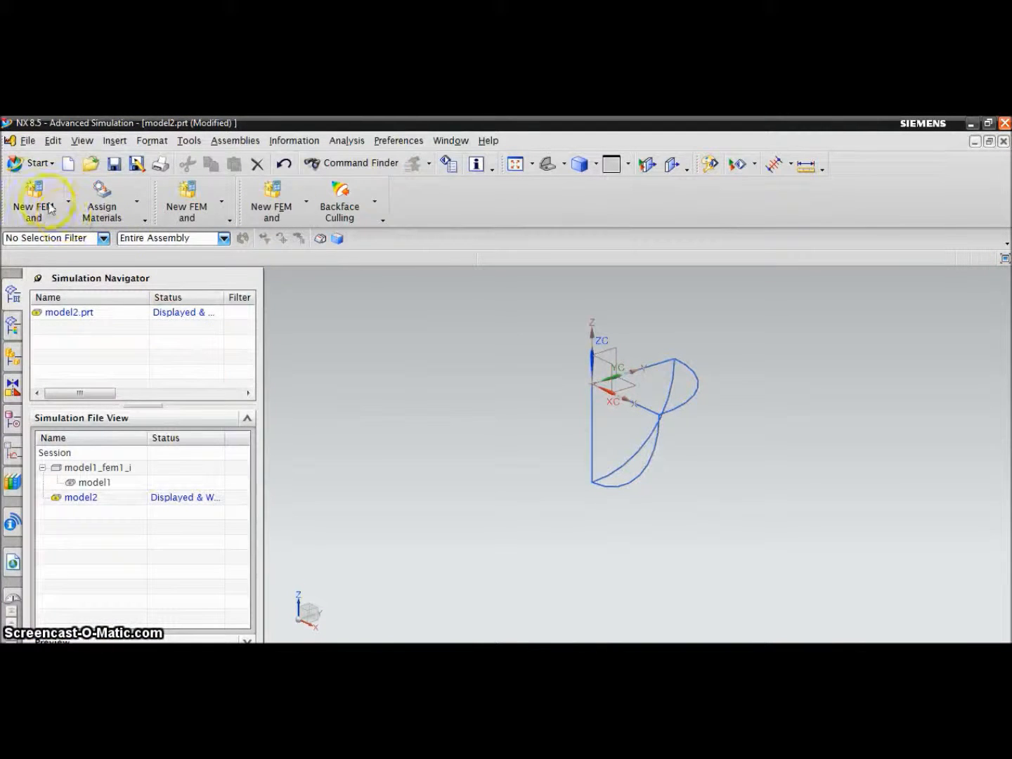
left_click(49, 206)
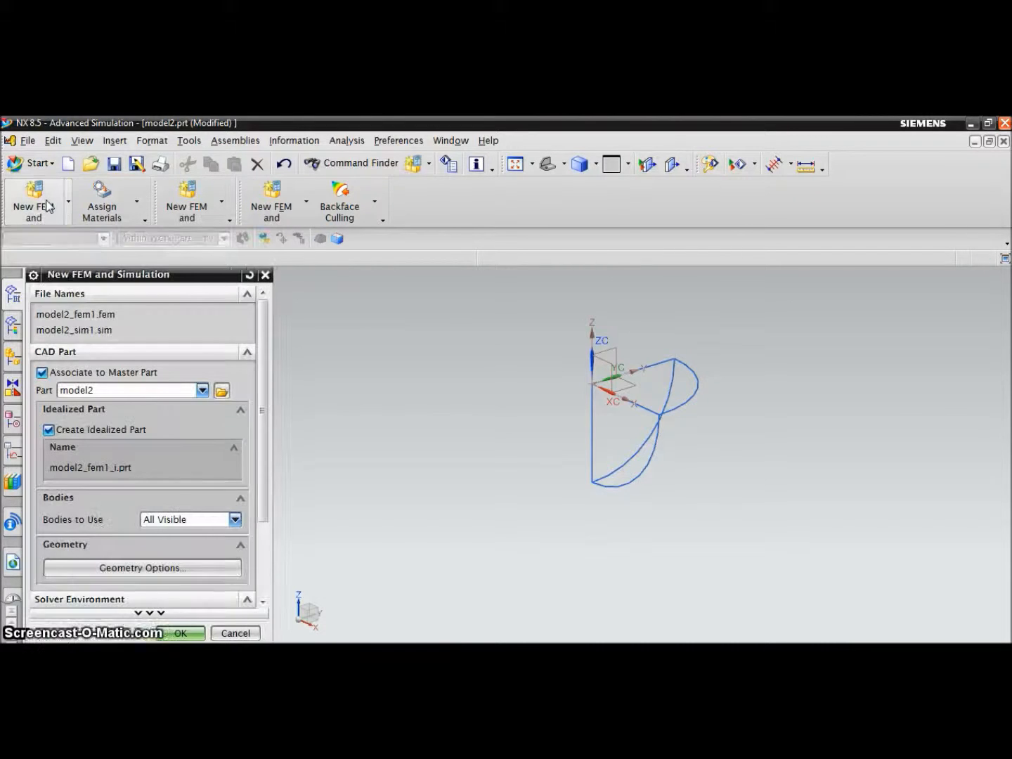
left_click(182, 567)
left_click(52, 458)
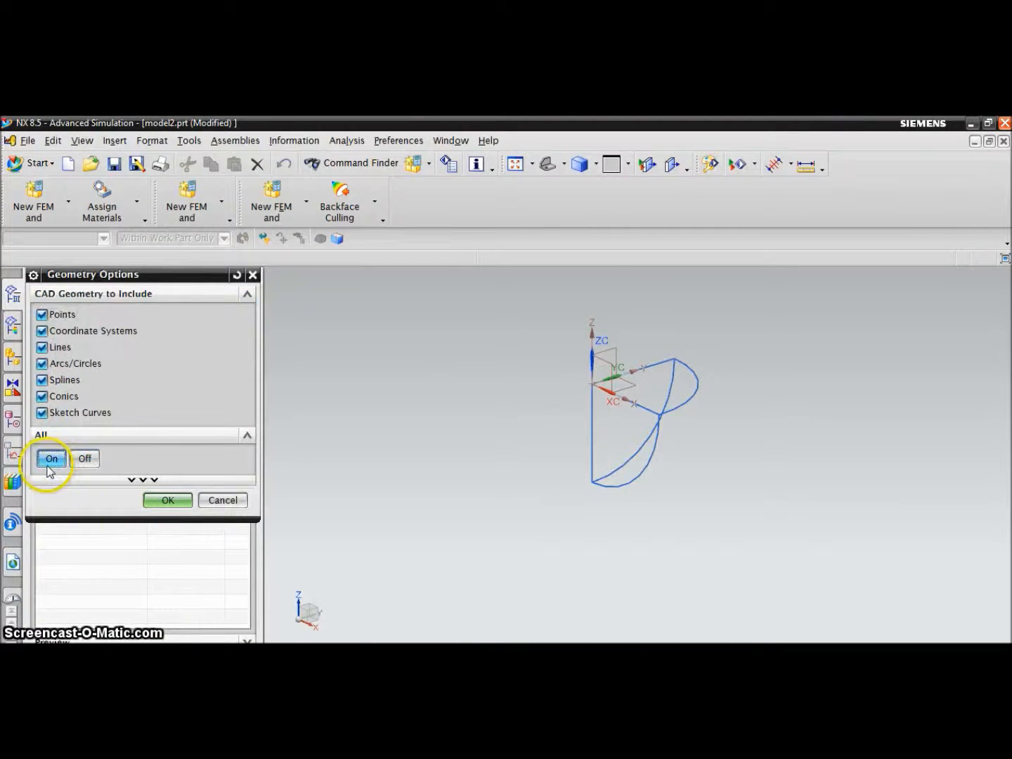
left_click(169, 501)
left_click(182, 632)
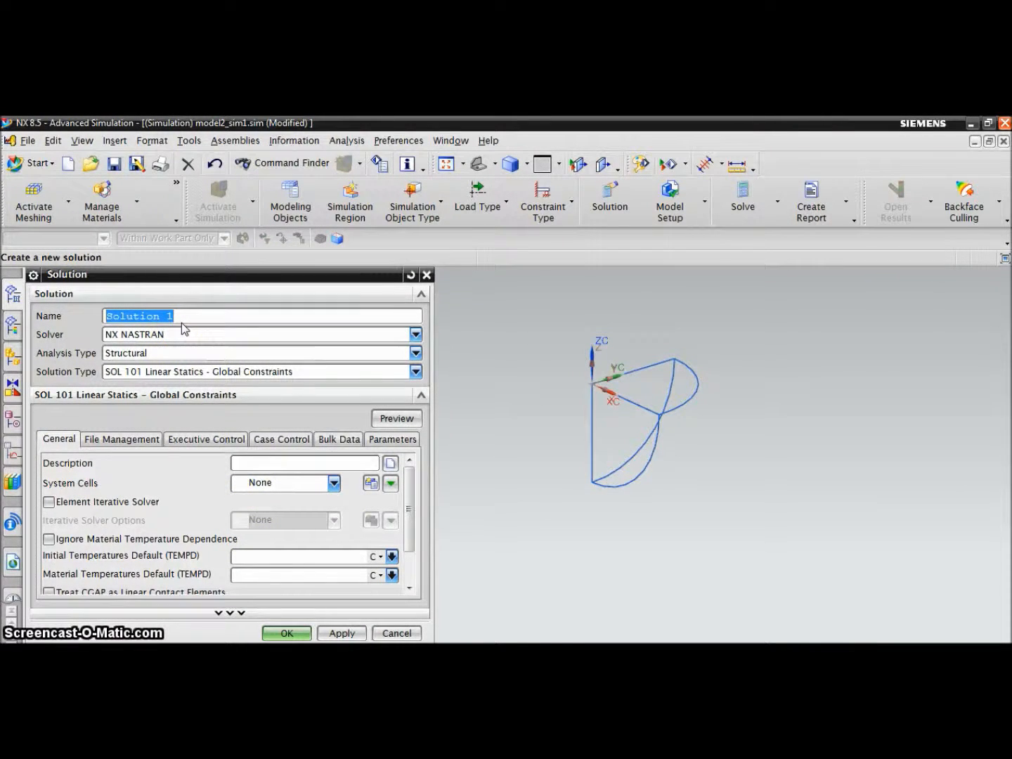
left_click(290, 632)
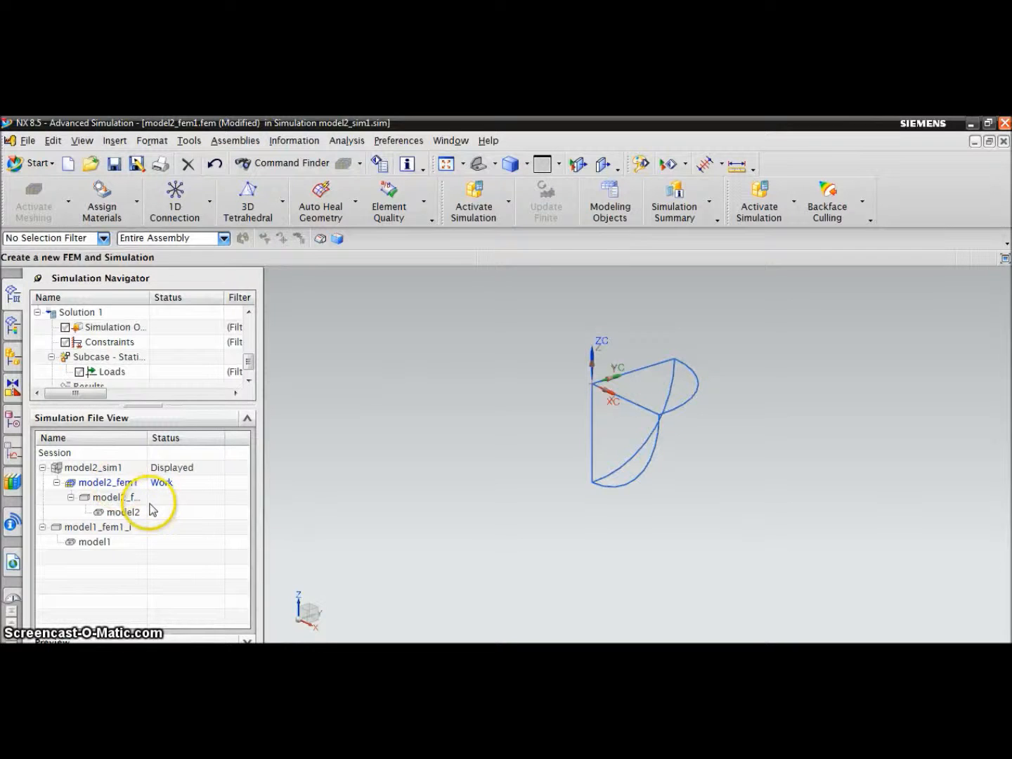
Set up a 1D CBEAM mesh on all imported curves with auto chain selection and 10 elements
left_click(283, 208)
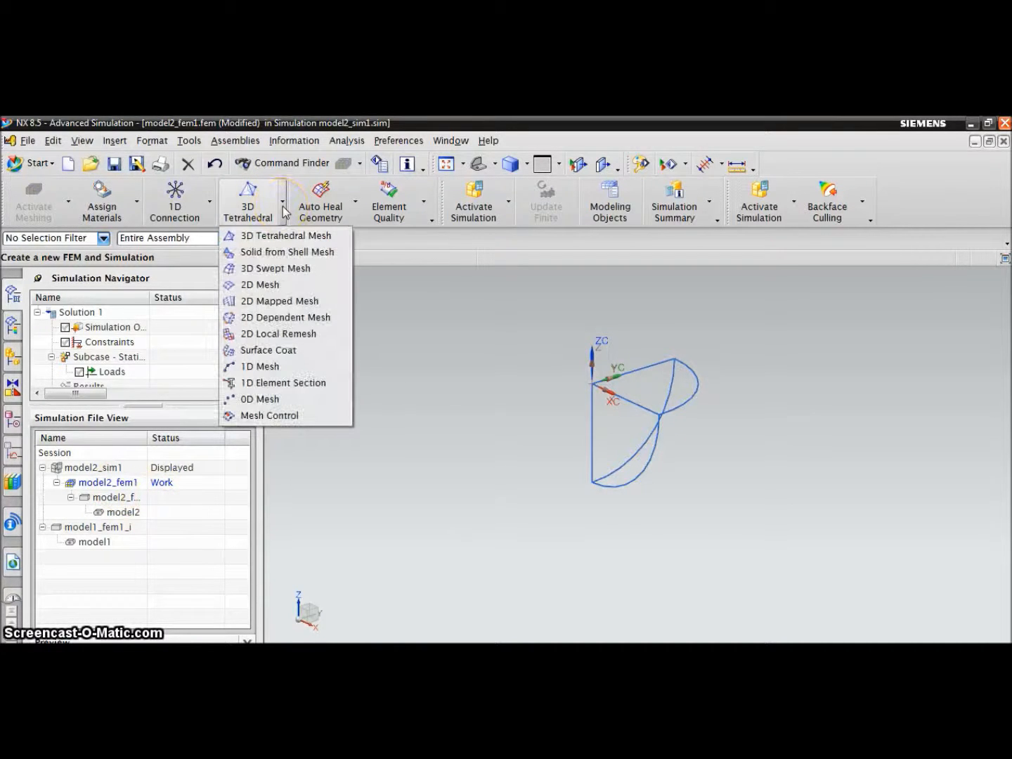
left_click(286, 366)
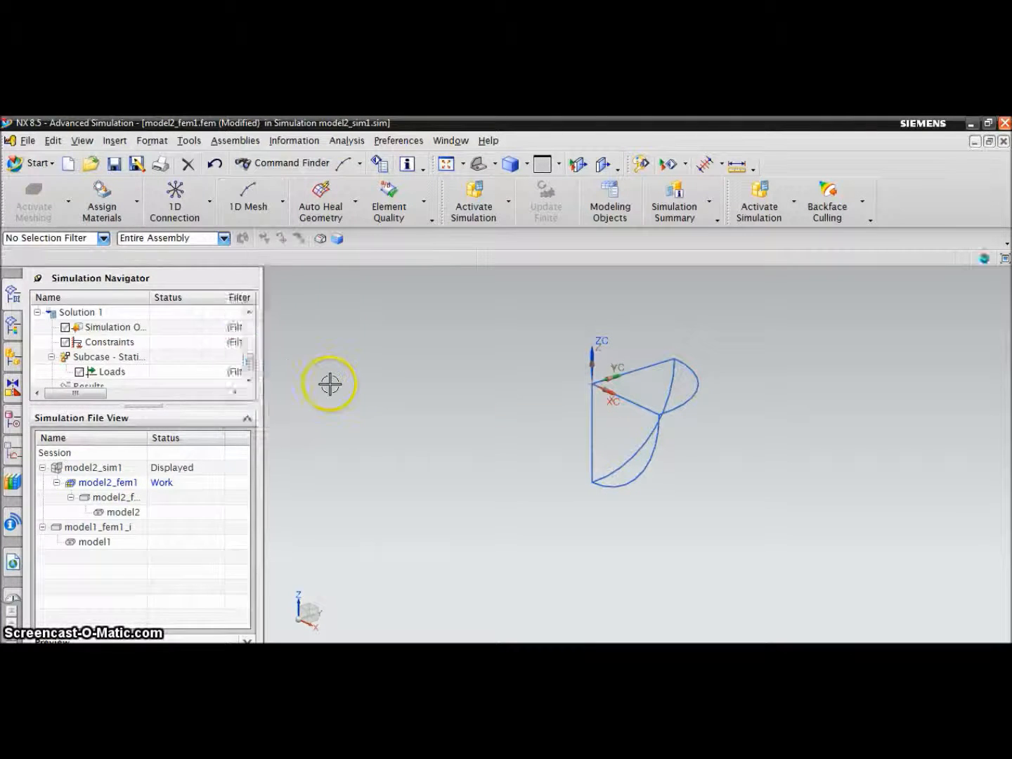
left_click_drag(518, 296, 756, 537)
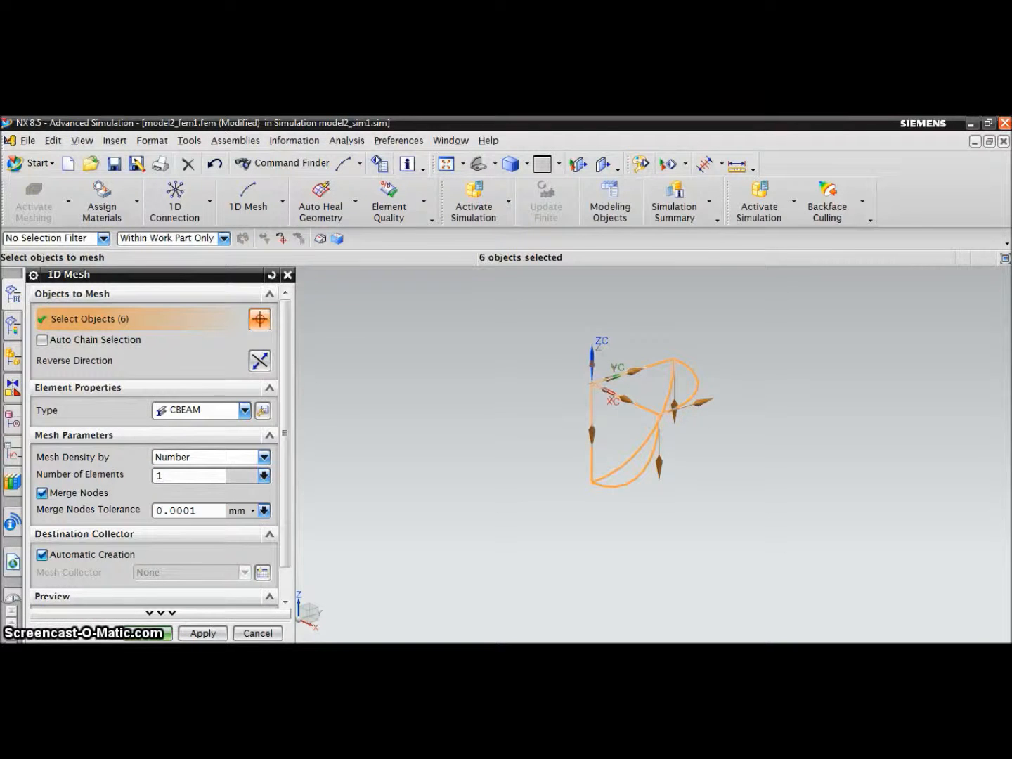
left_click(90, 330)
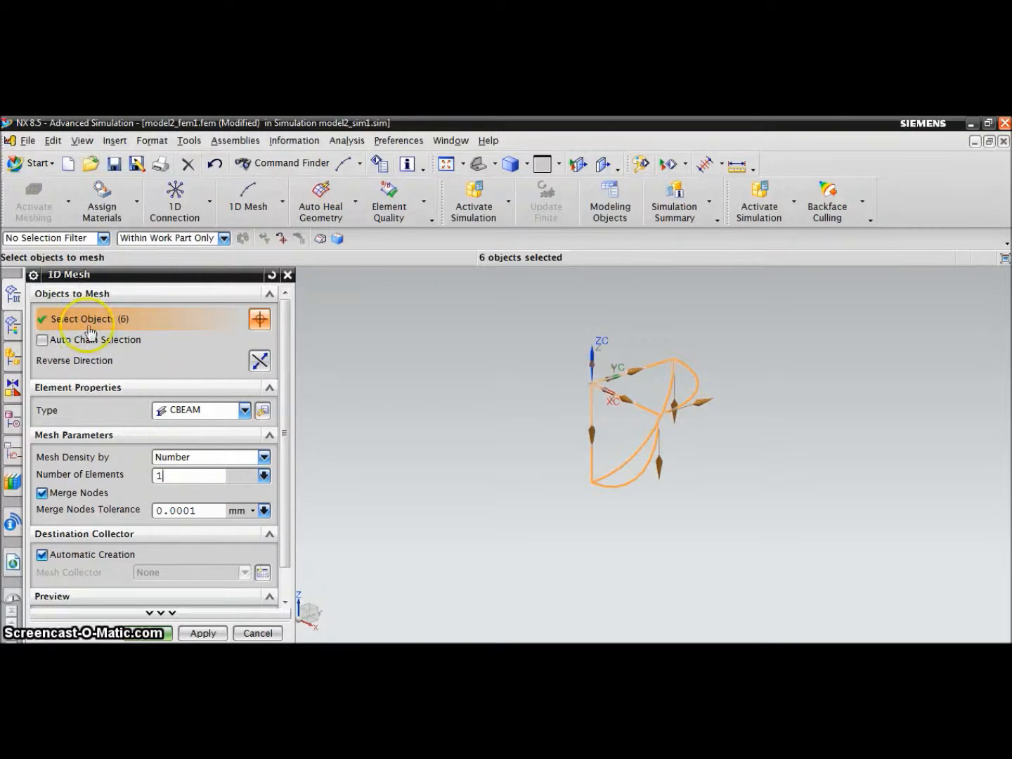
left_click(55, 341)
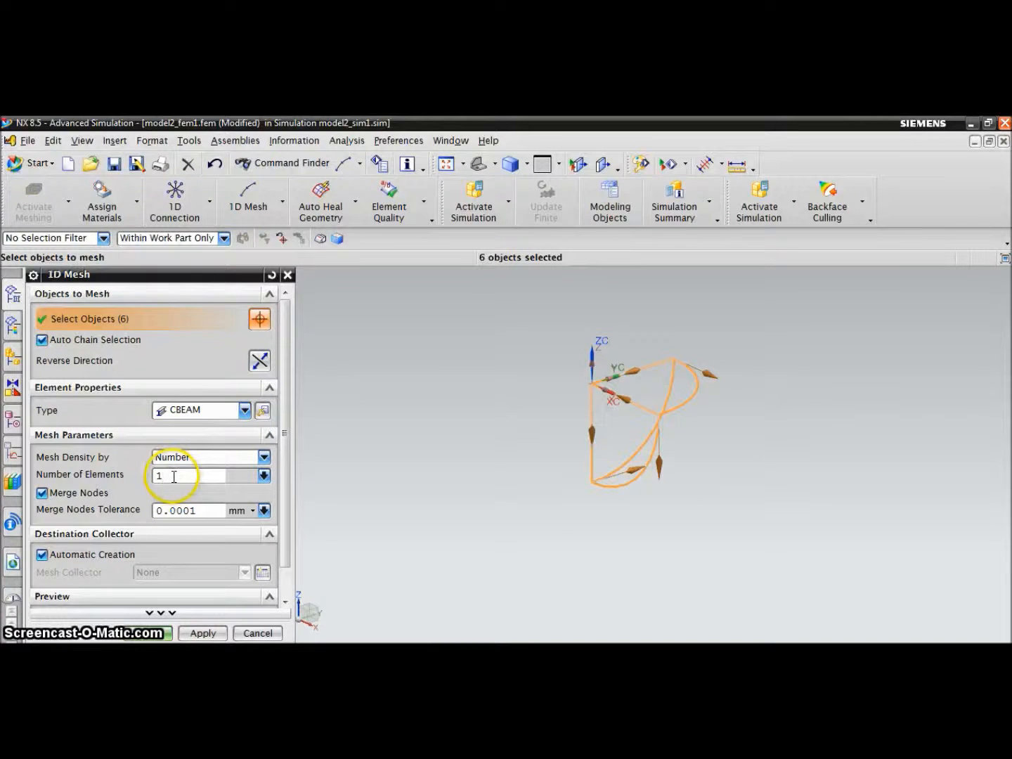
left_click_drag(173, 476, 130, 479)
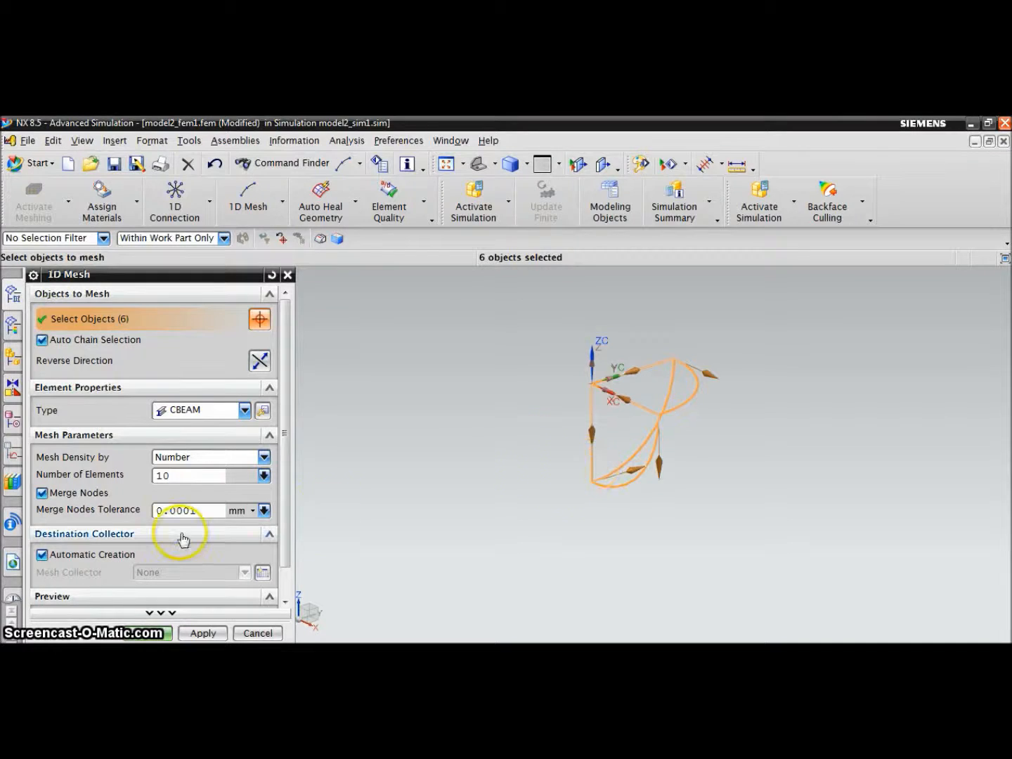
Start a new beam mesh collector with a PBEAM property and begin creating a fore section for it
scroll(288, 499, "down", 1)
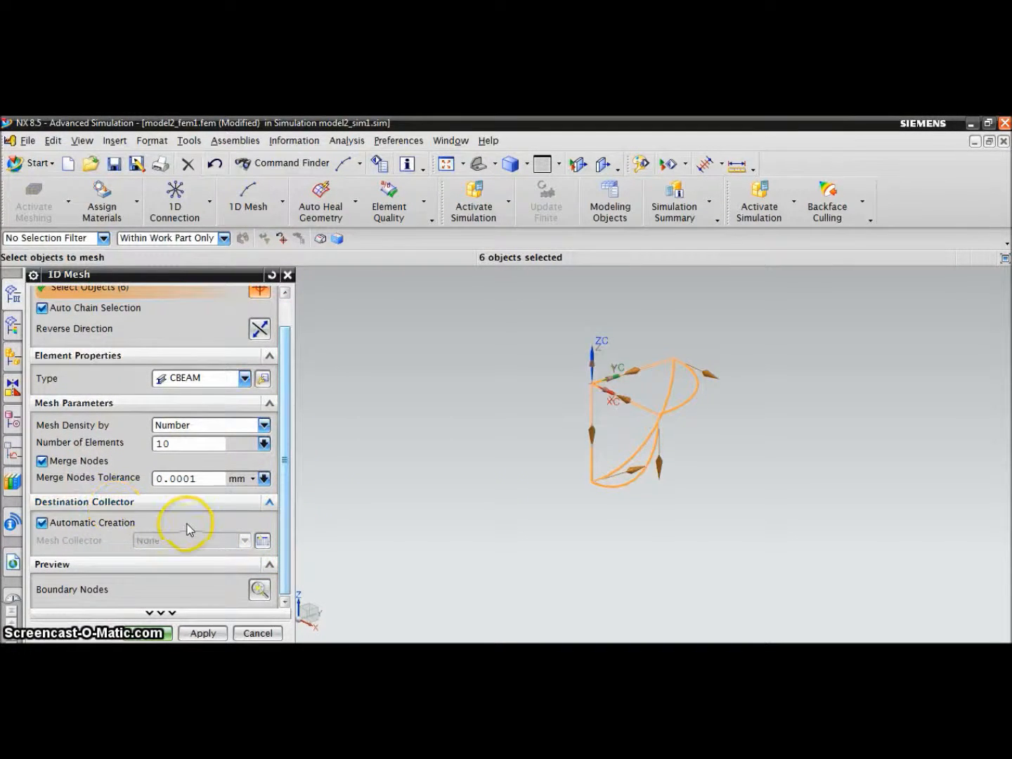
left_click(262, 542)
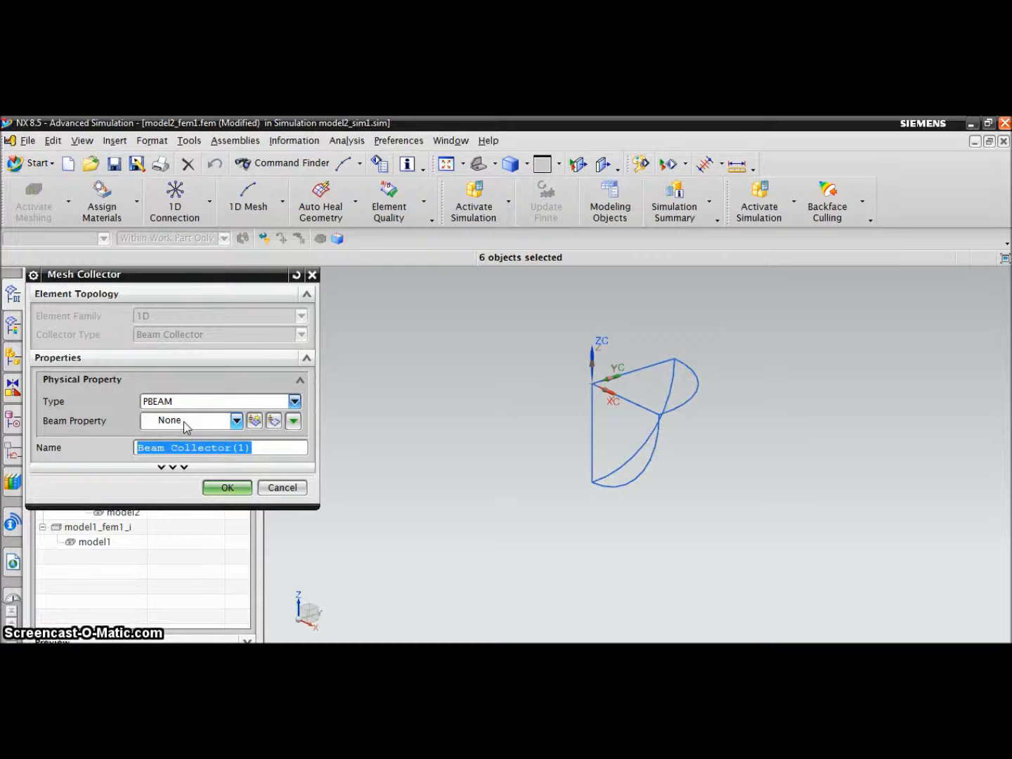
left_click(255, 421)
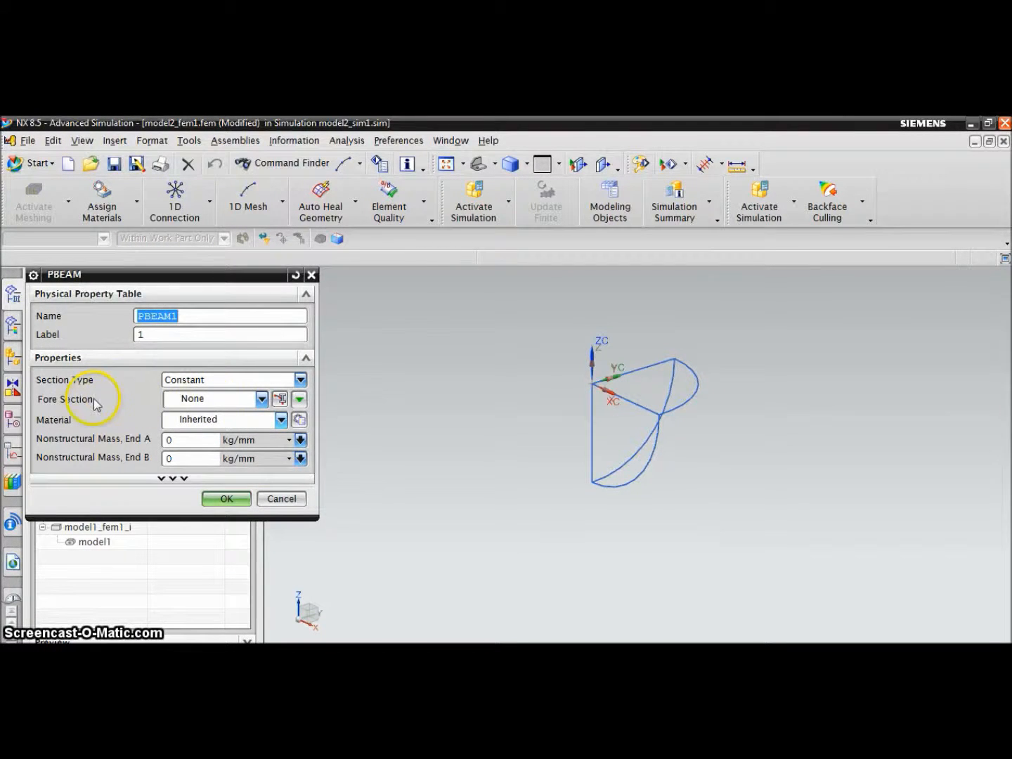
left_click(280, 399)
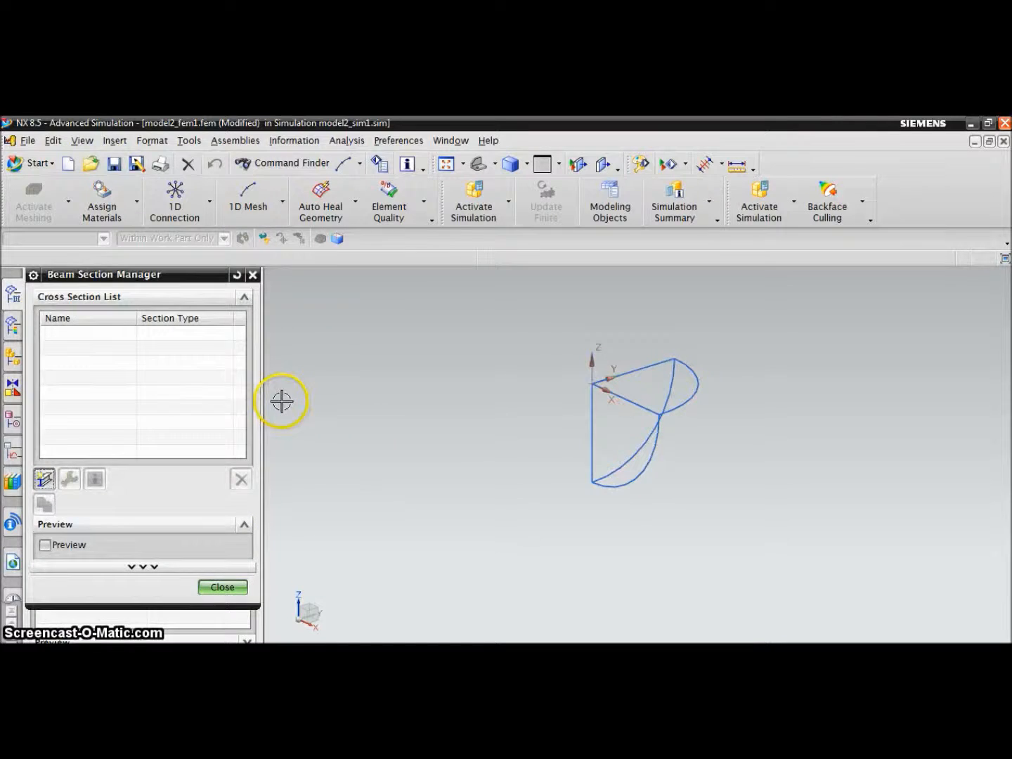
left_click(46, 487)
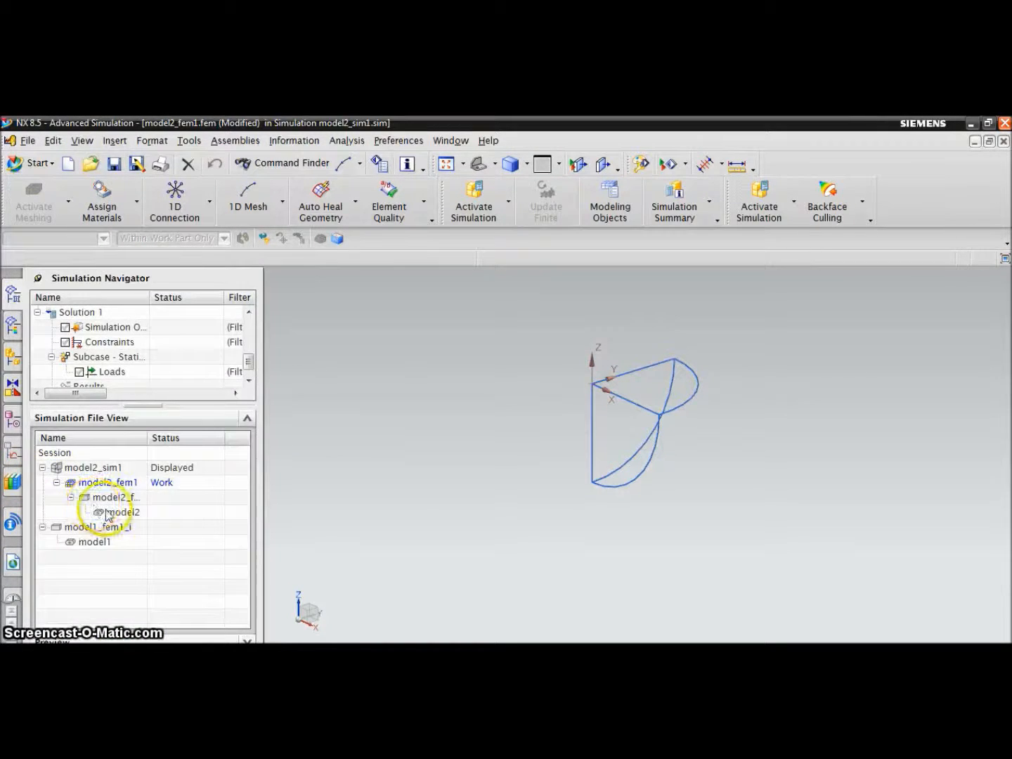
left_click(114, 509)
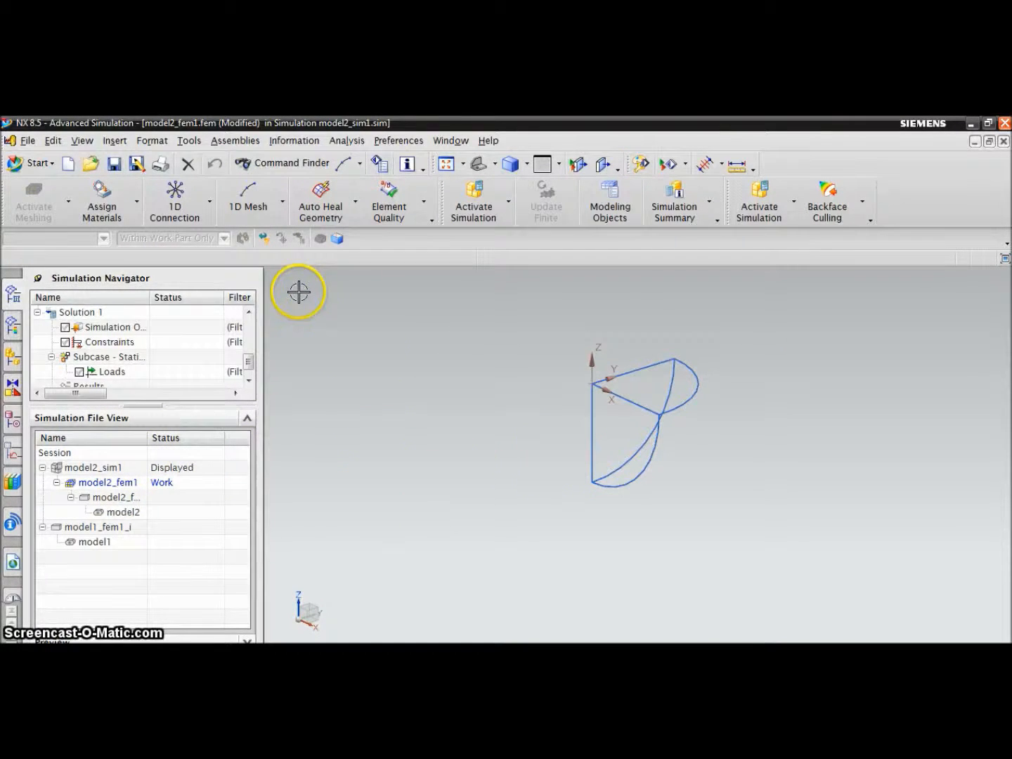
Set up a 1D CBEAM mesh on all six curves with auto chain selection and 10 elements
left_click(249, 200)
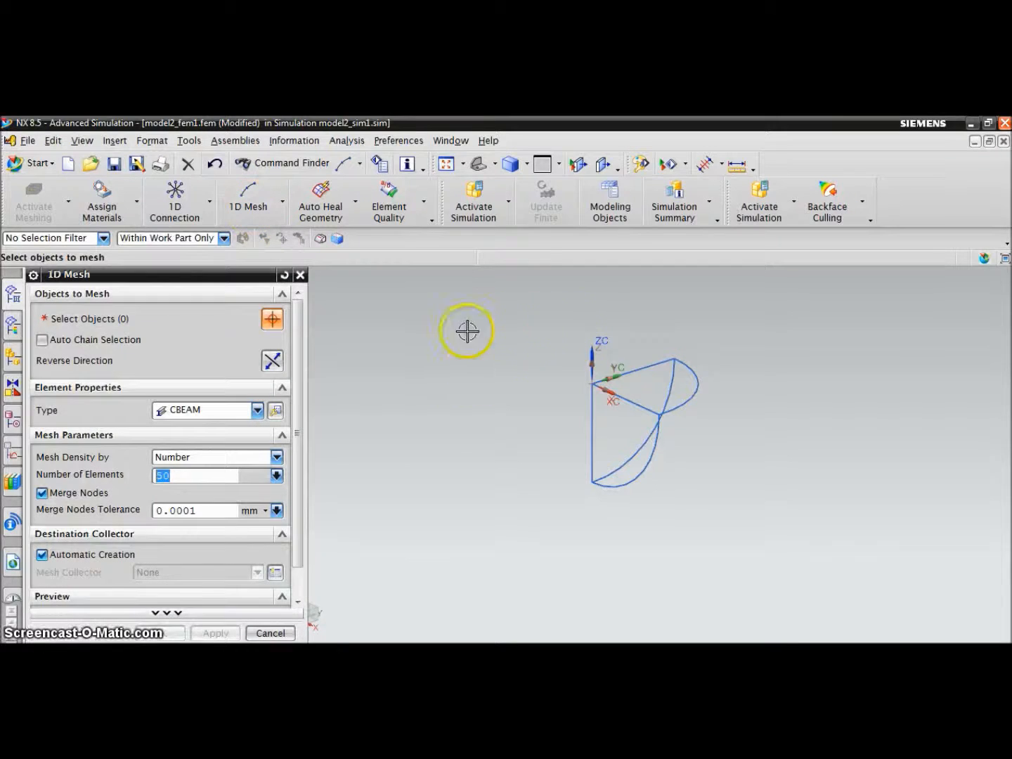
left_click_drag(495, 315, 786, 538)
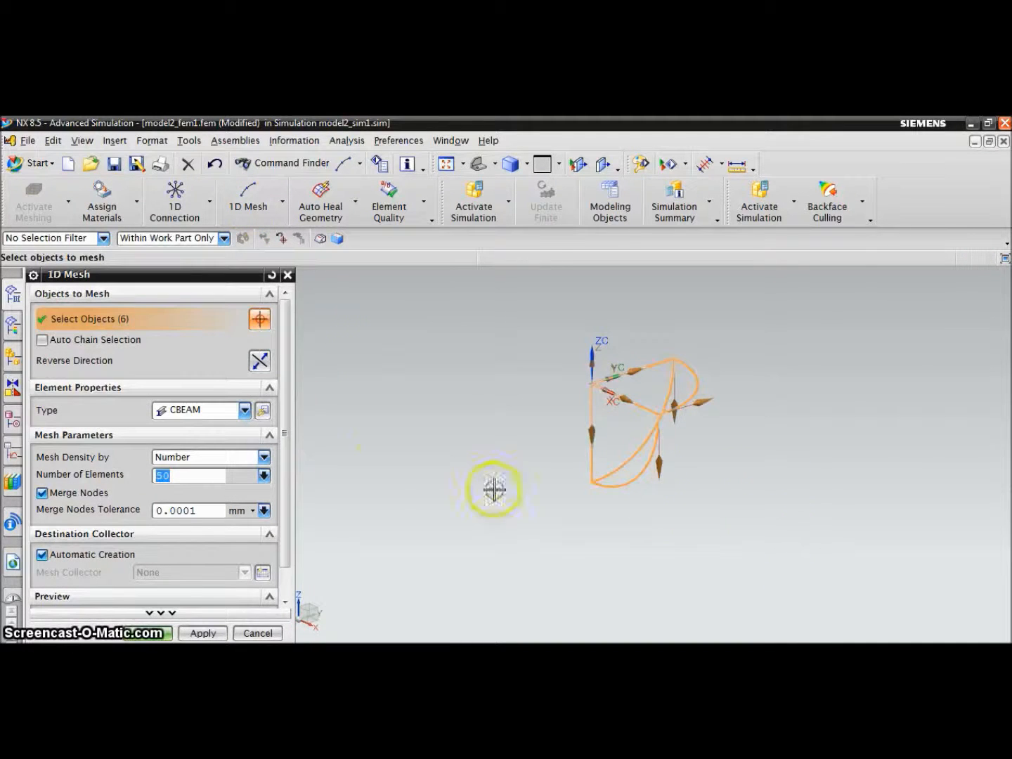
left_click(77, 339)
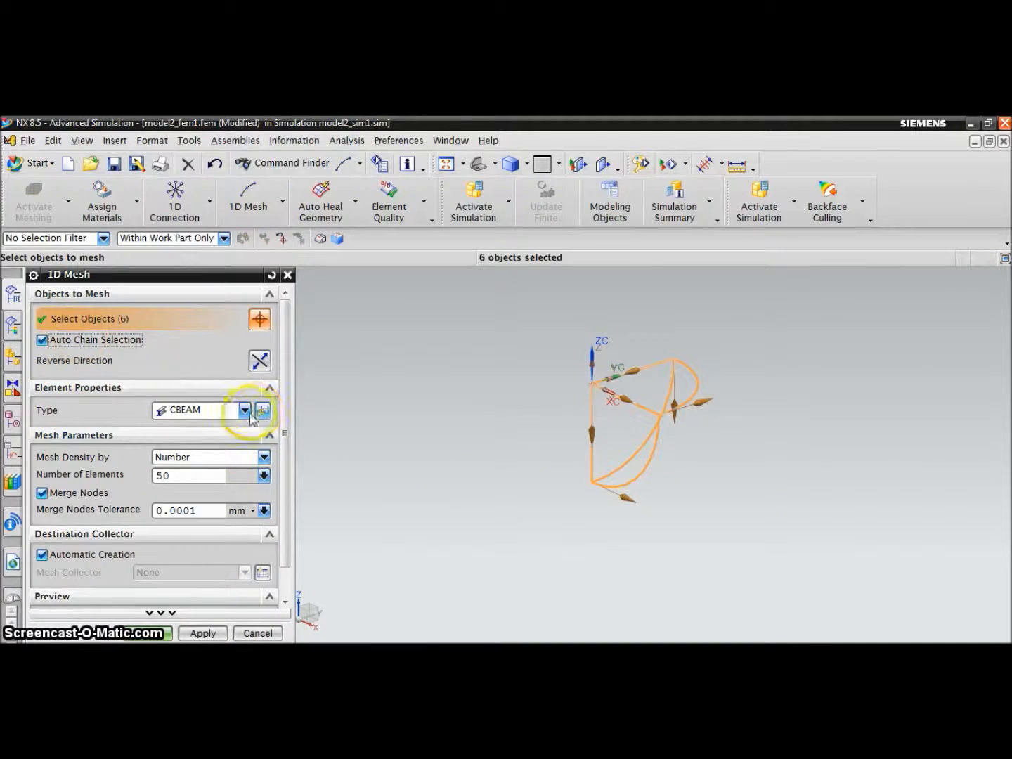
left_click_drag(204, 478, 131, 481)
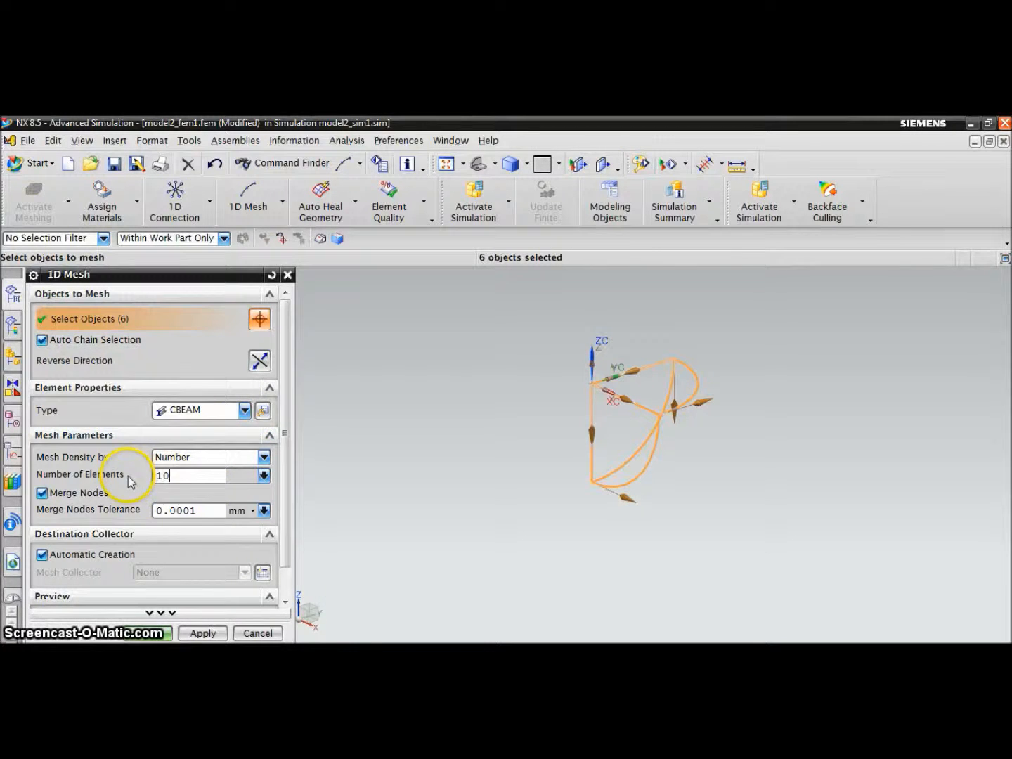
type("10")
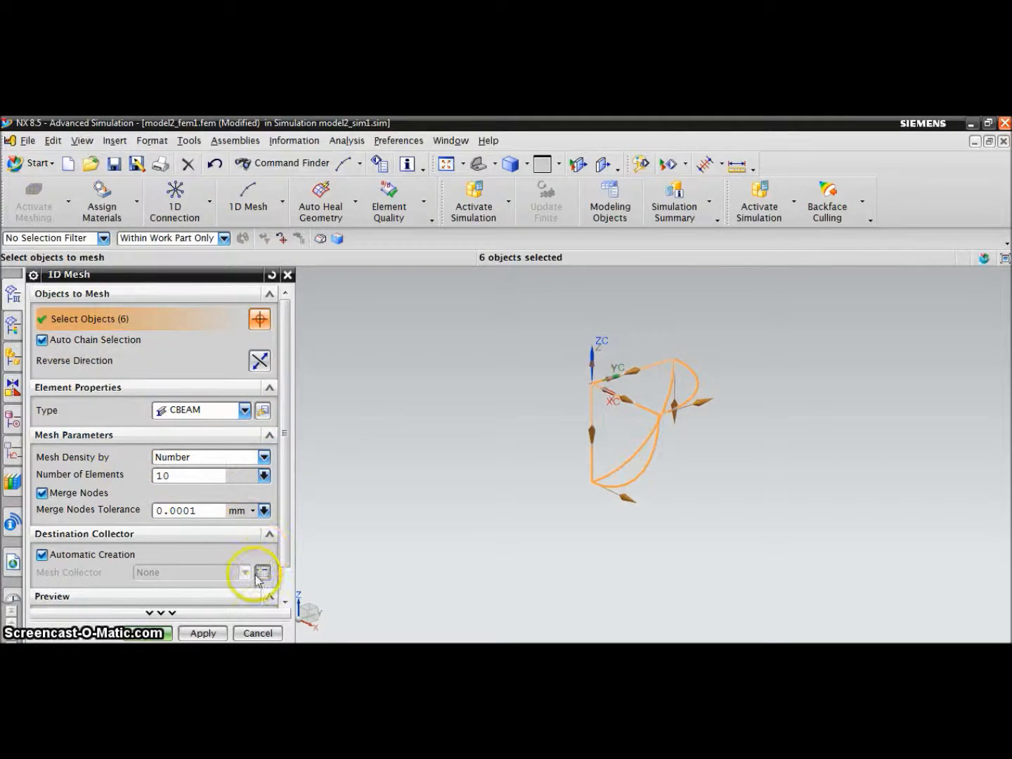
Create a mesh collector with a PBEAM property whose fore section is a TUBE with DIM1 25.4 mm and DIM2 20 mm
left_click(260, 572)
left_click(255, 421)
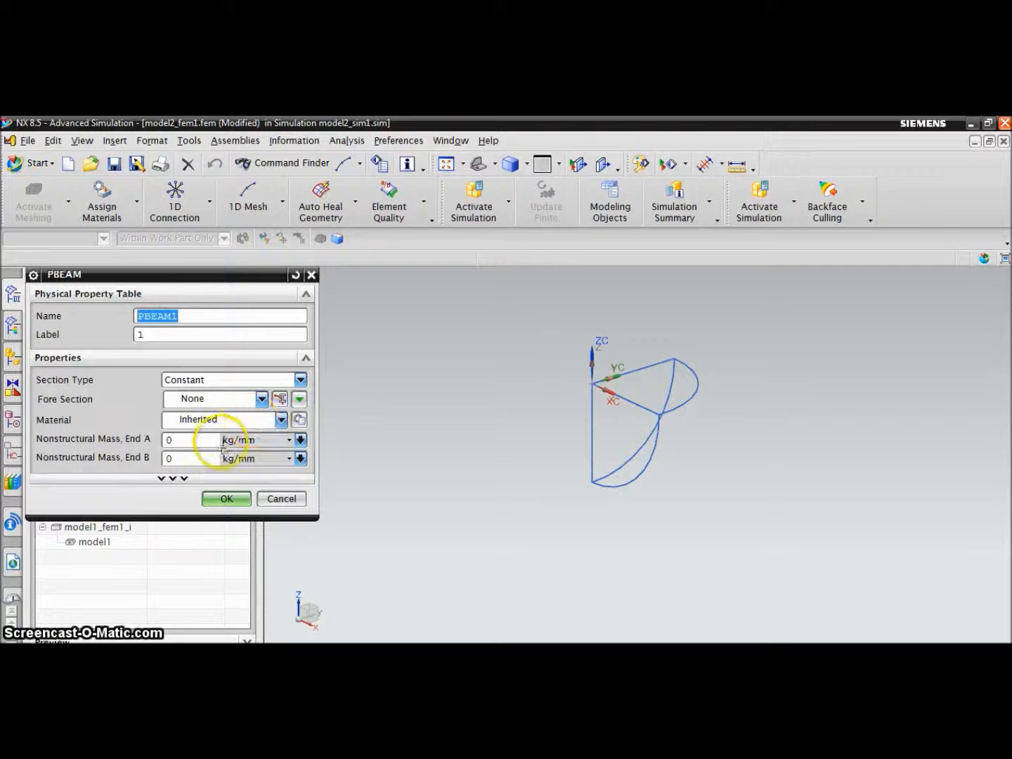
left_click(280, 399)
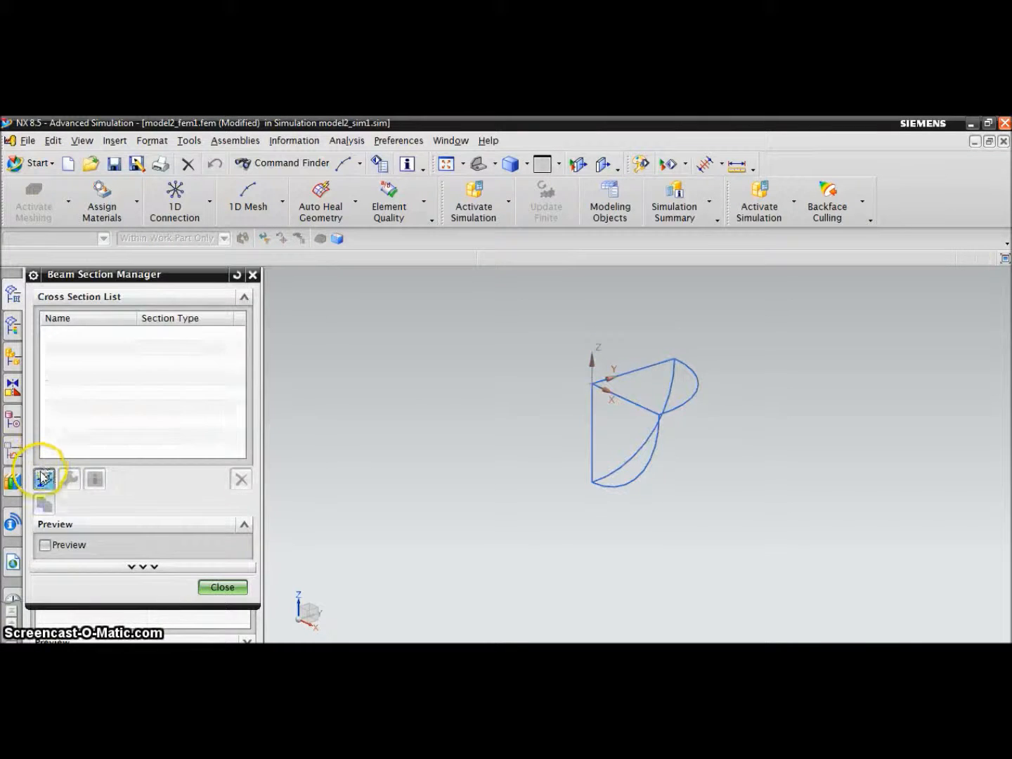
left_click(44, 478)
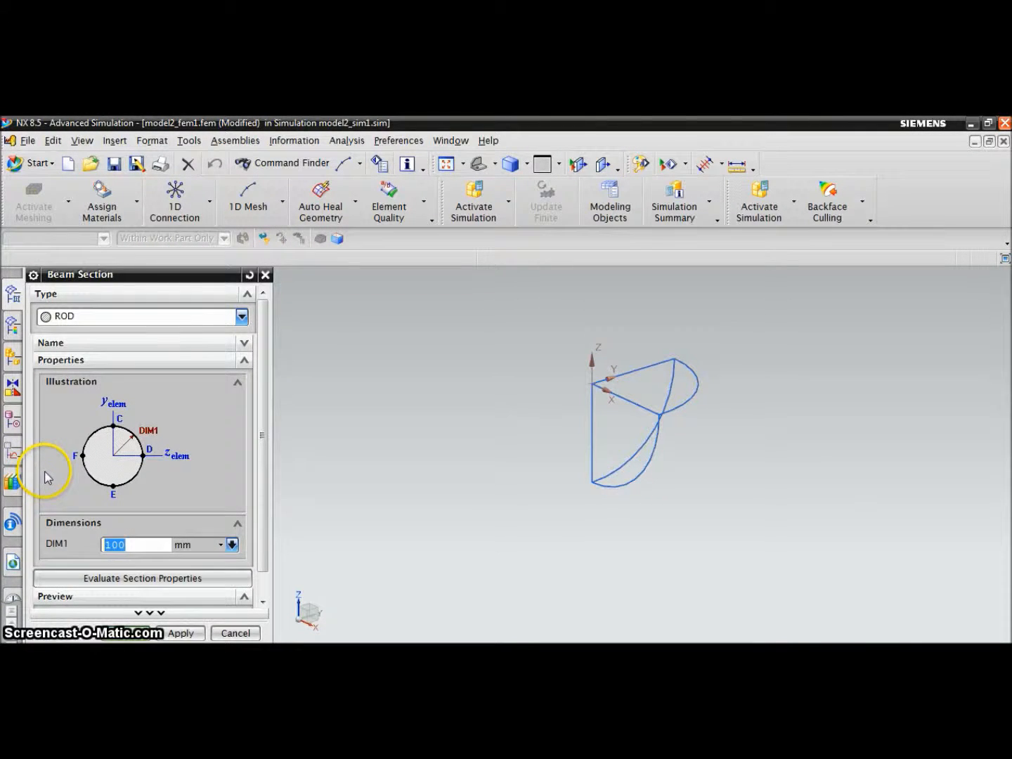
left_click(141, 319)
left_click(135, 348)
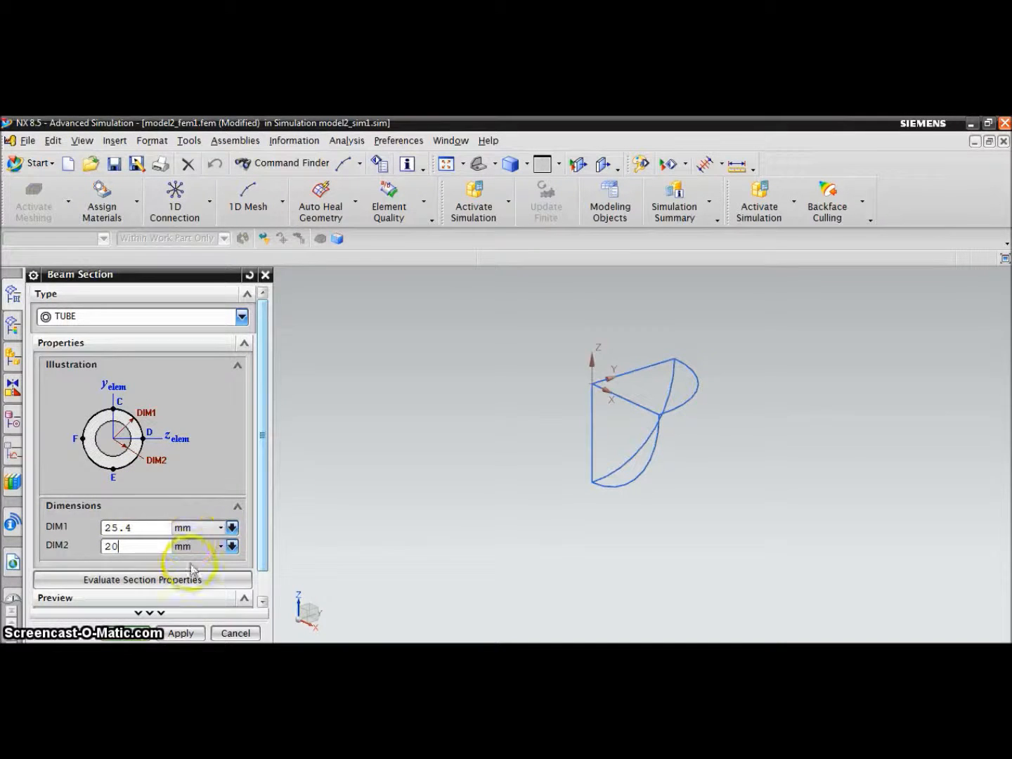
left_click(140, 634)
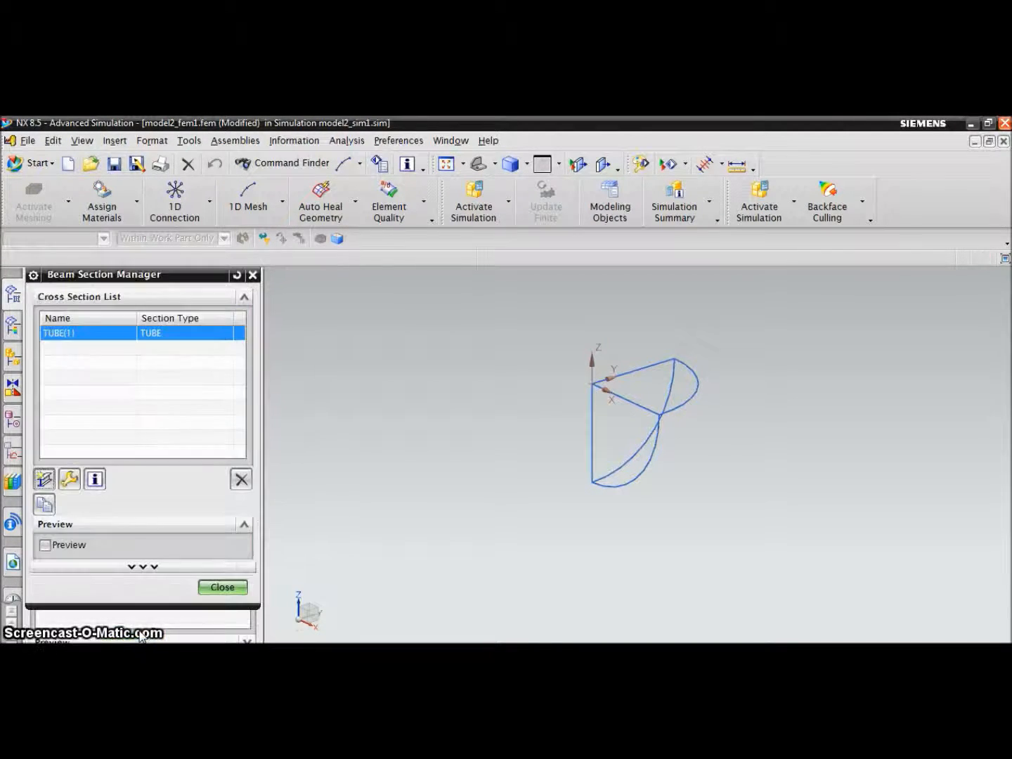
left_click(230, 589)
left_click(224, 561)
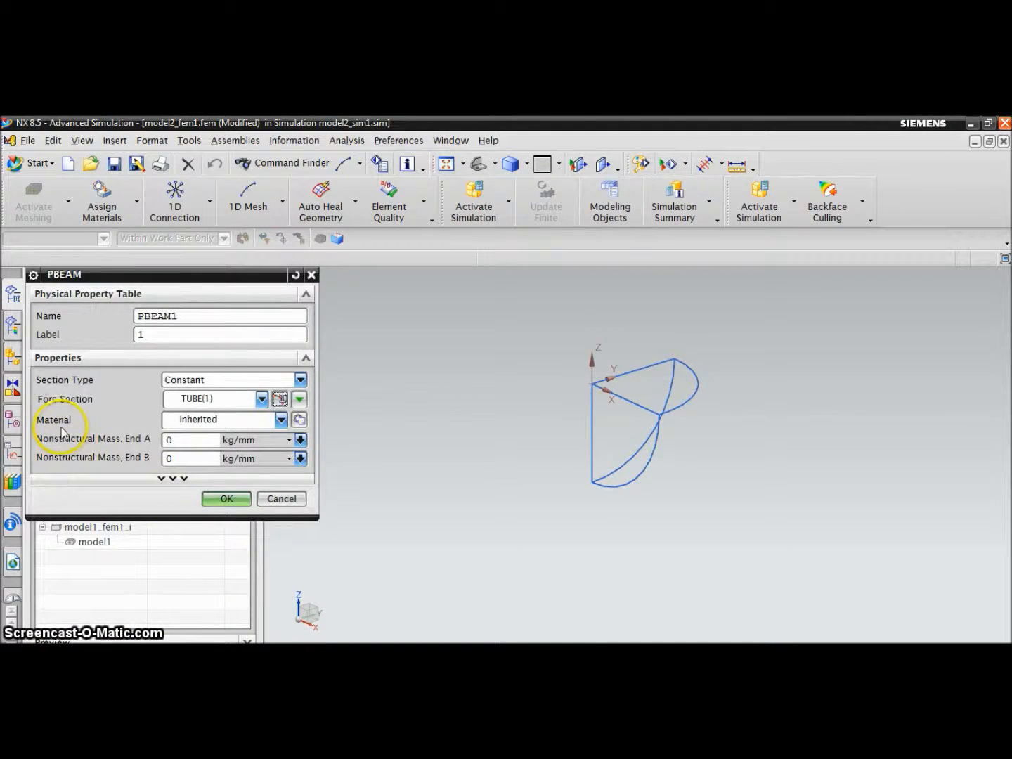
Assign Steel from the material library to the PBEAM property
left_click(187, 407)
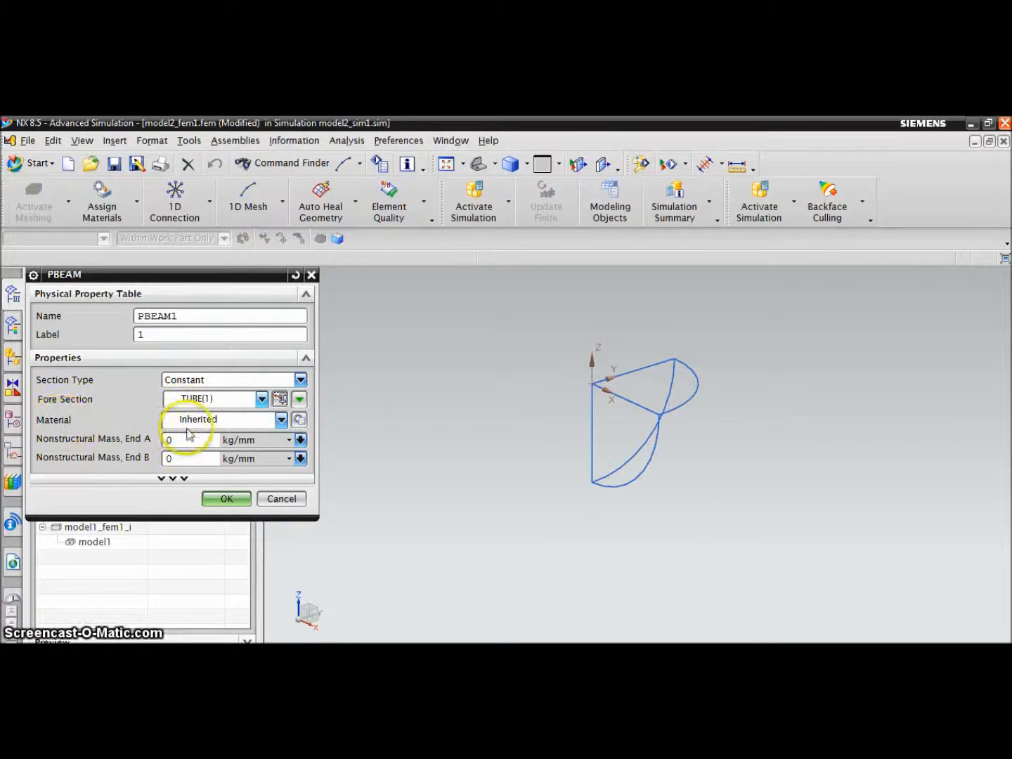
left_click(300, 420)
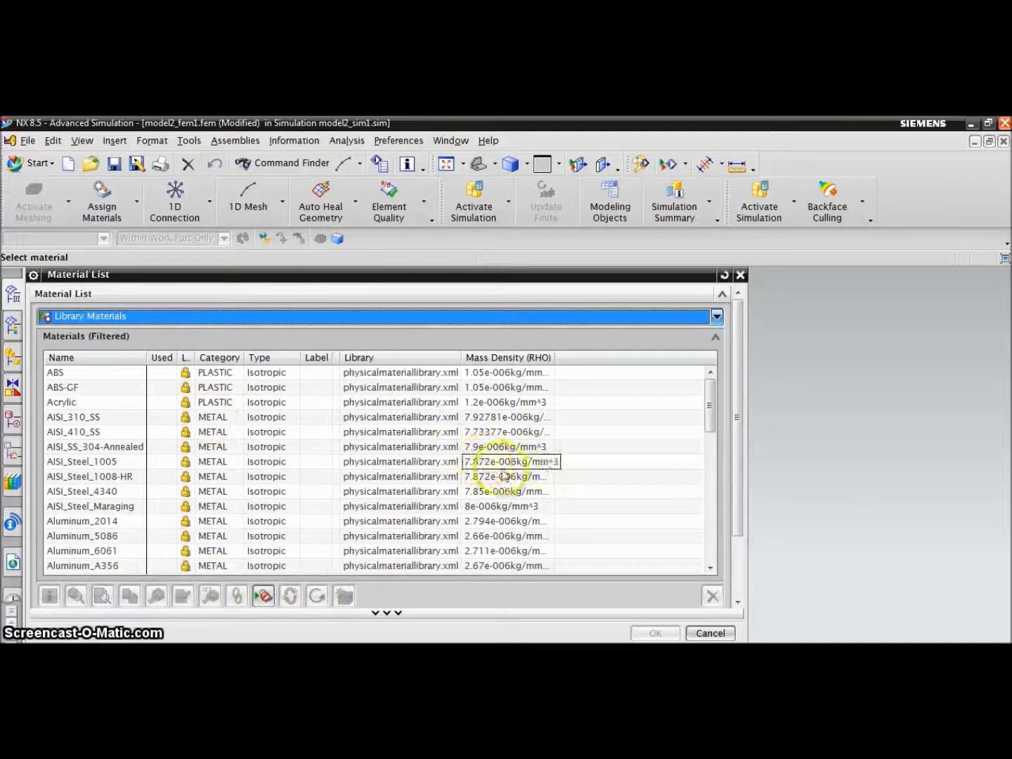
left_click_drag(712, 412, 718, 565)
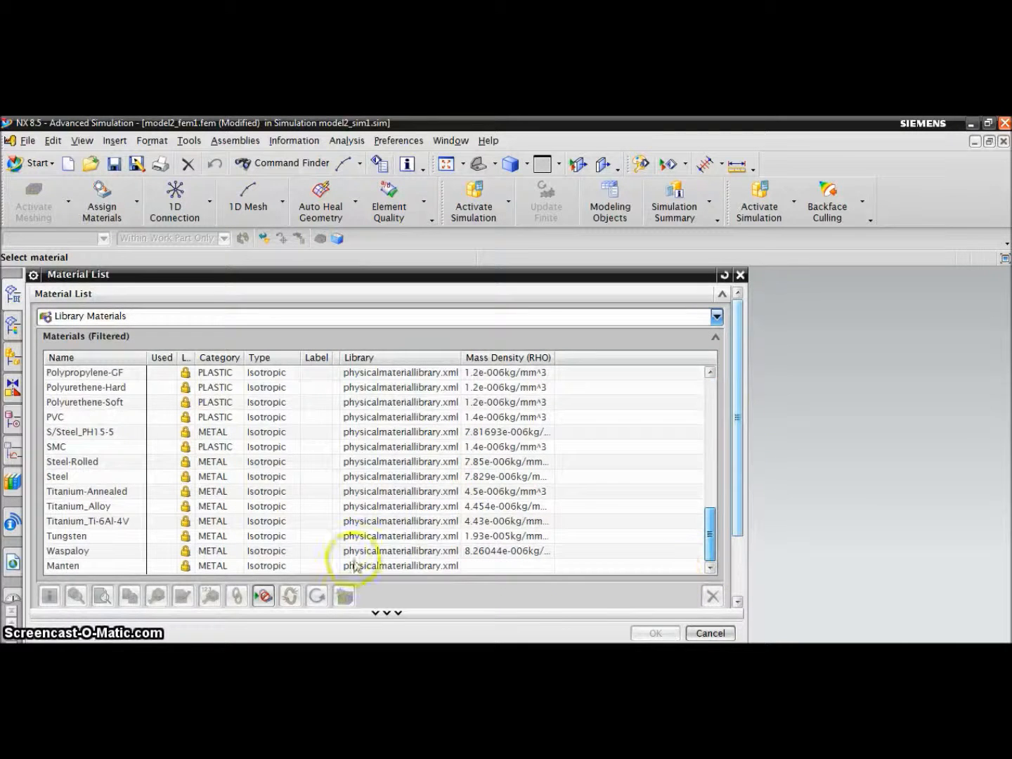
left_click(78, 476)
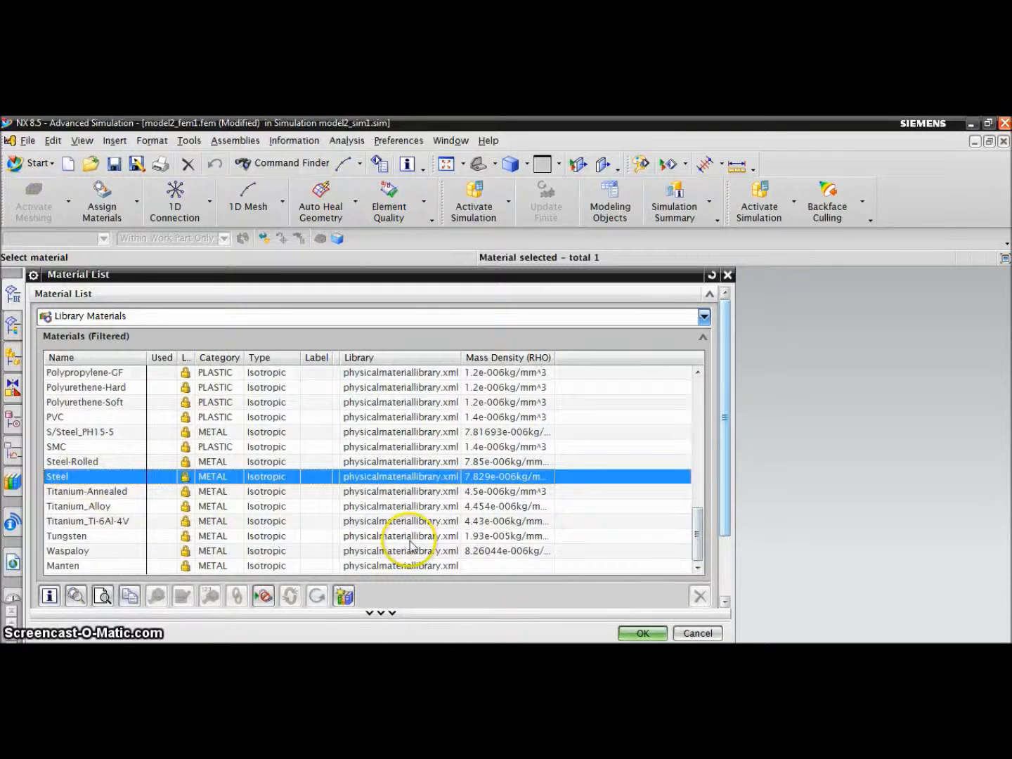
left_click(642, 634)
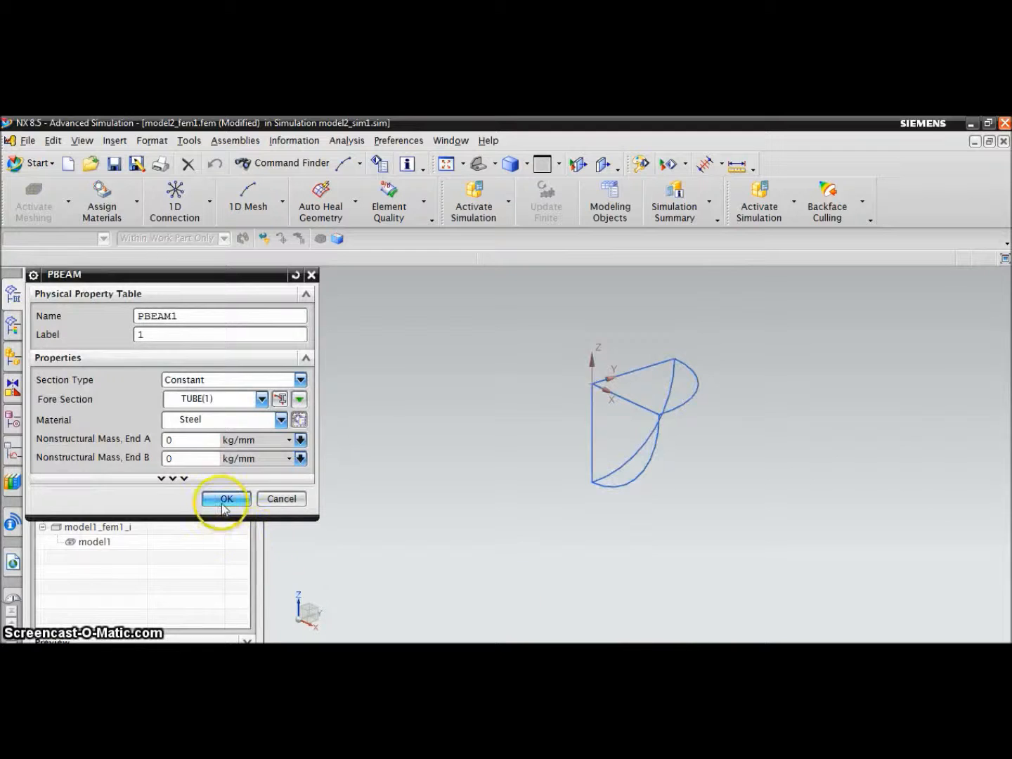
Accept the beam property and its mesh collector, and generate the 1D mesh on the curves
left_click(234, 502)
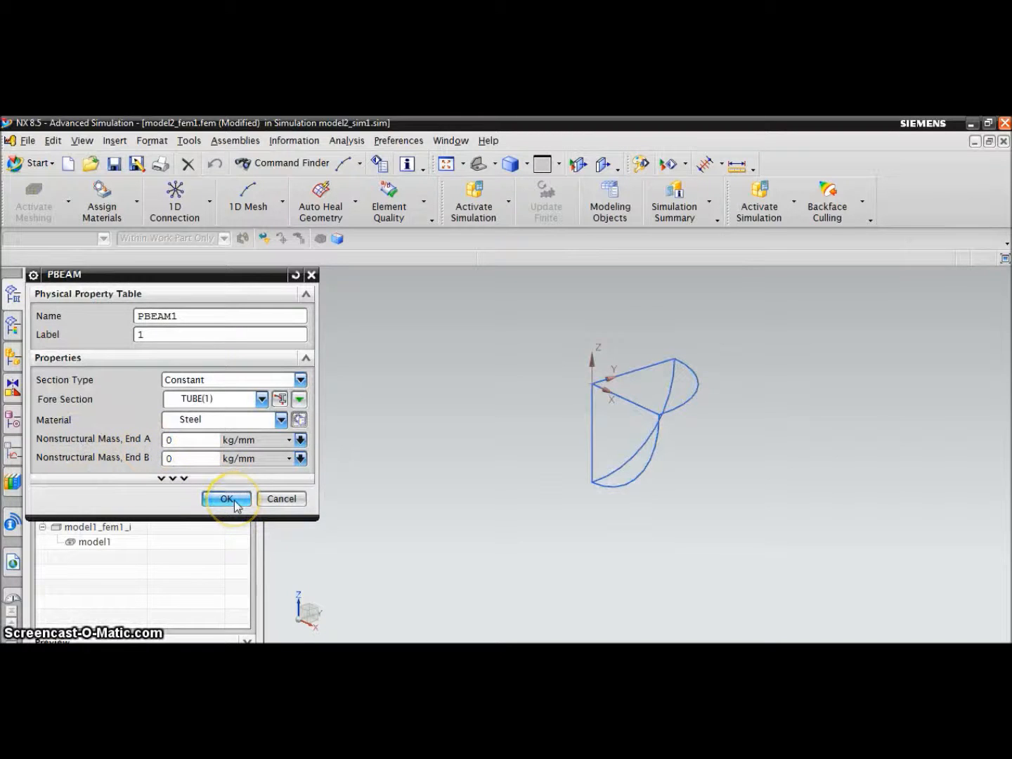
left_click(227, 488)
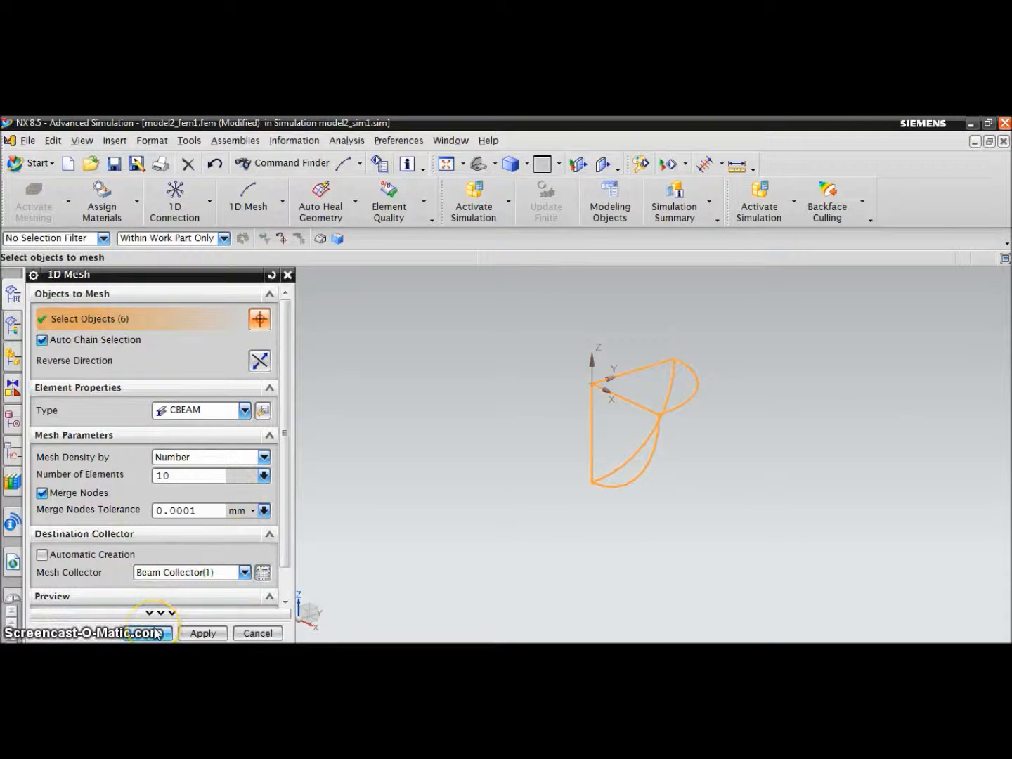
left_click(156, 633)
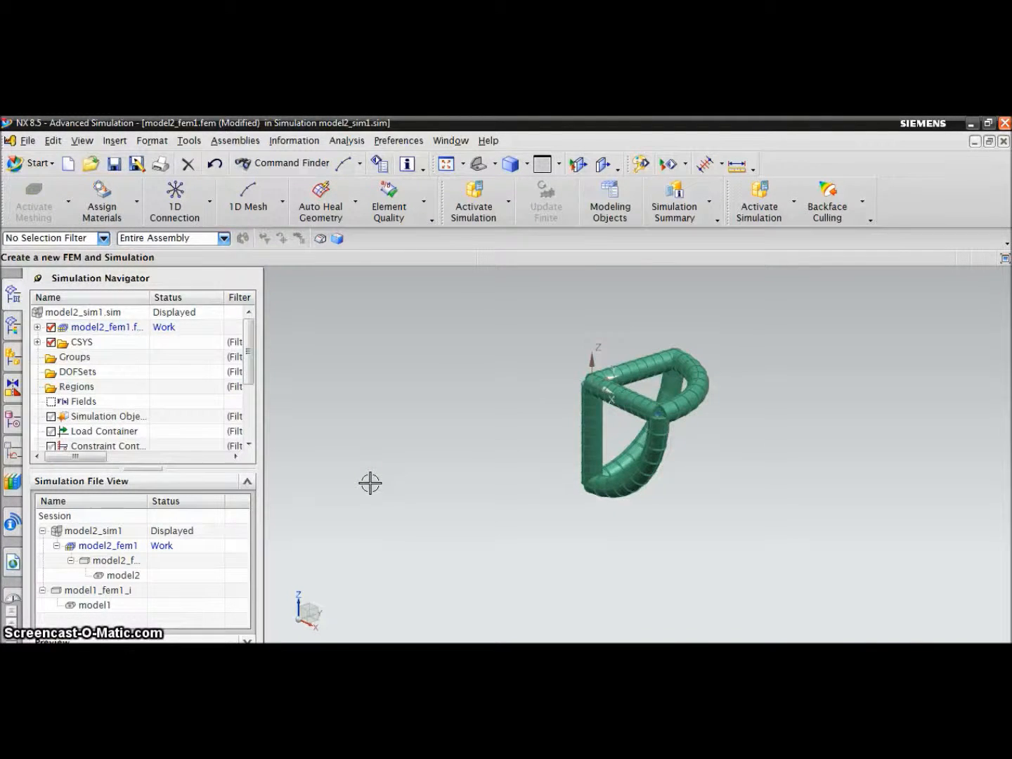
Activate the model2_sim1 simulation and apply a fixed constraint to three corner nodes of the tube frame, including the one at the origin
middle_click_drag(517, 527, 414, 449)
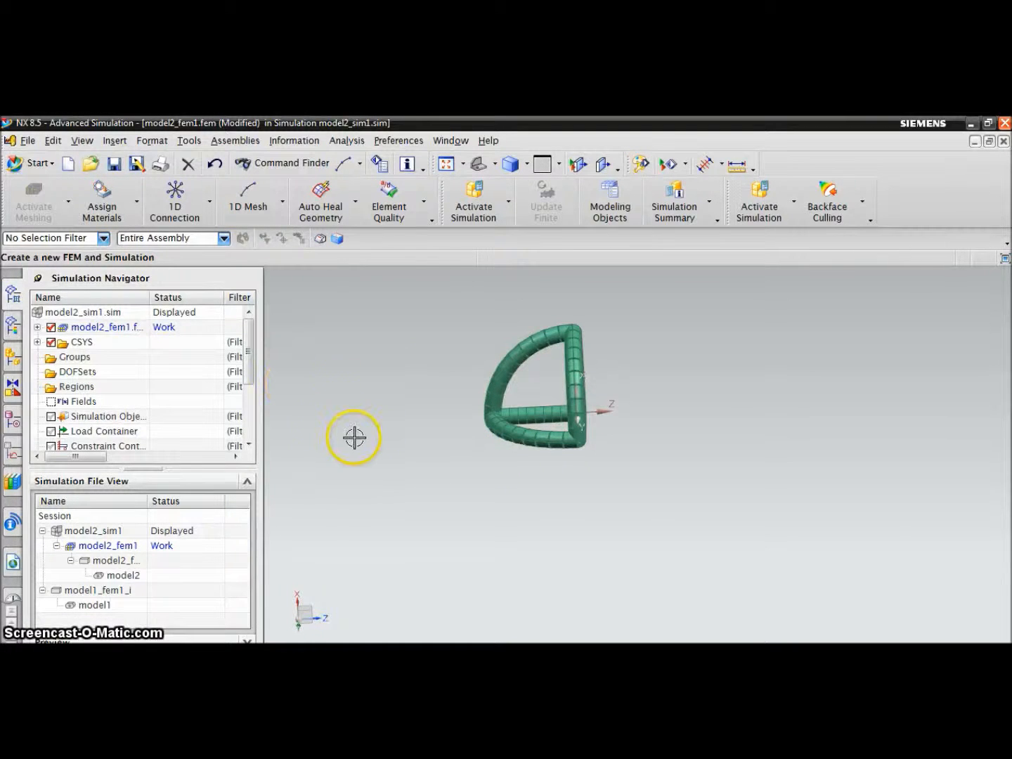
double_click(95, 531)
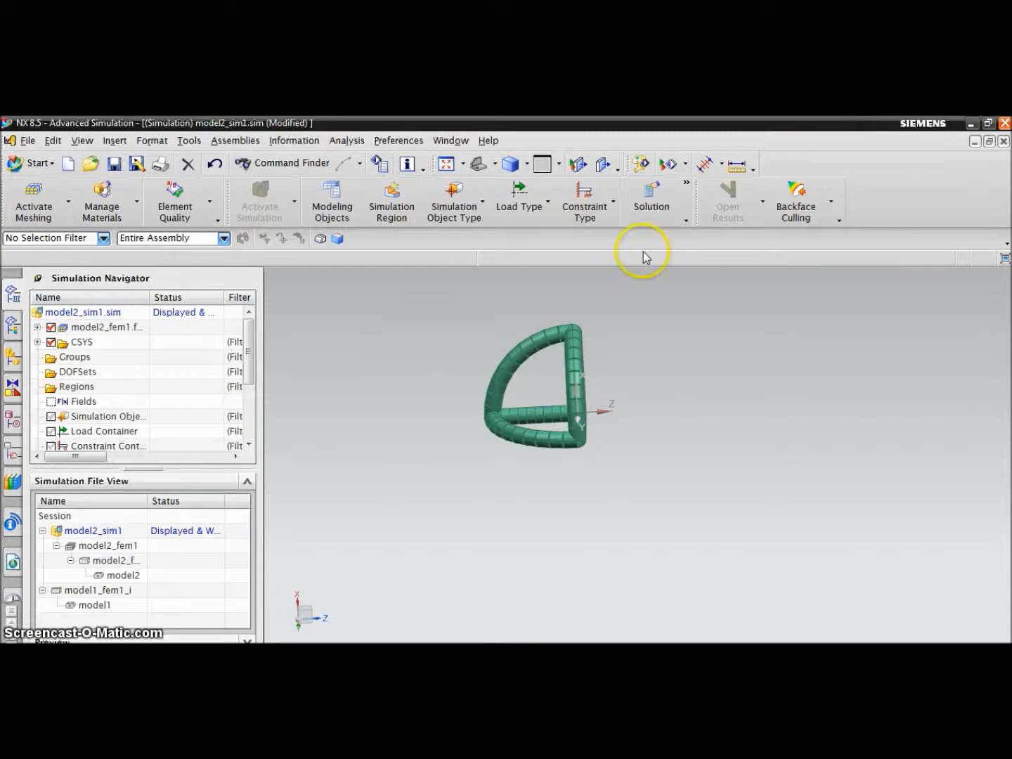
left_click(591, 219)
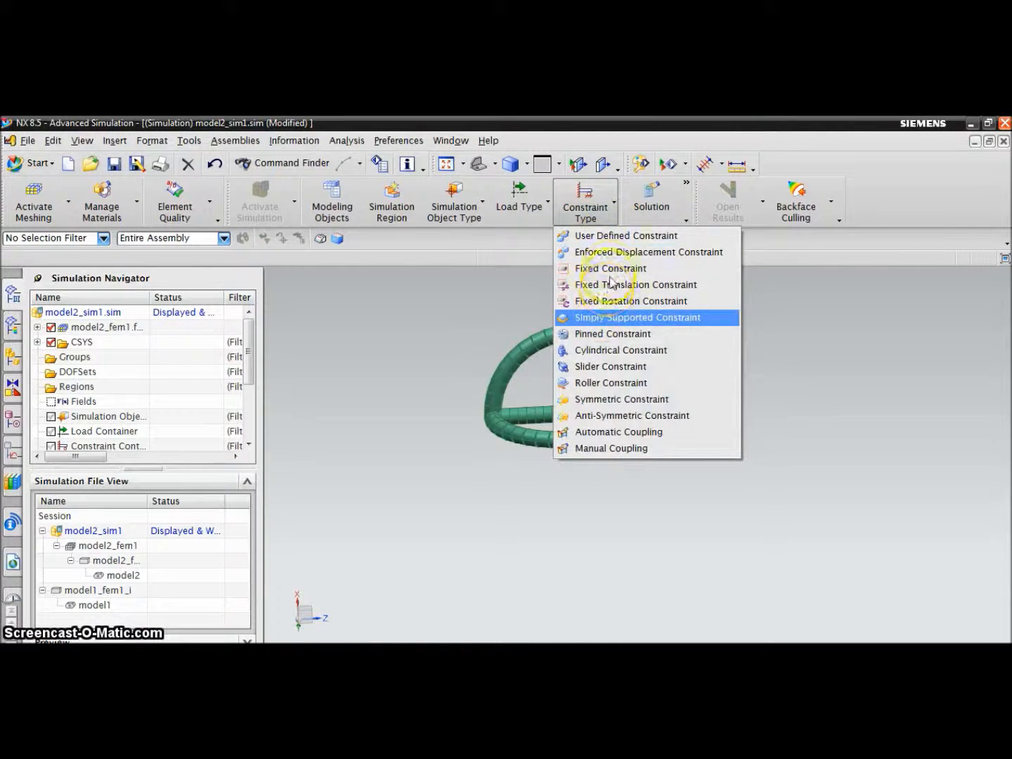
left_click(610, 268)
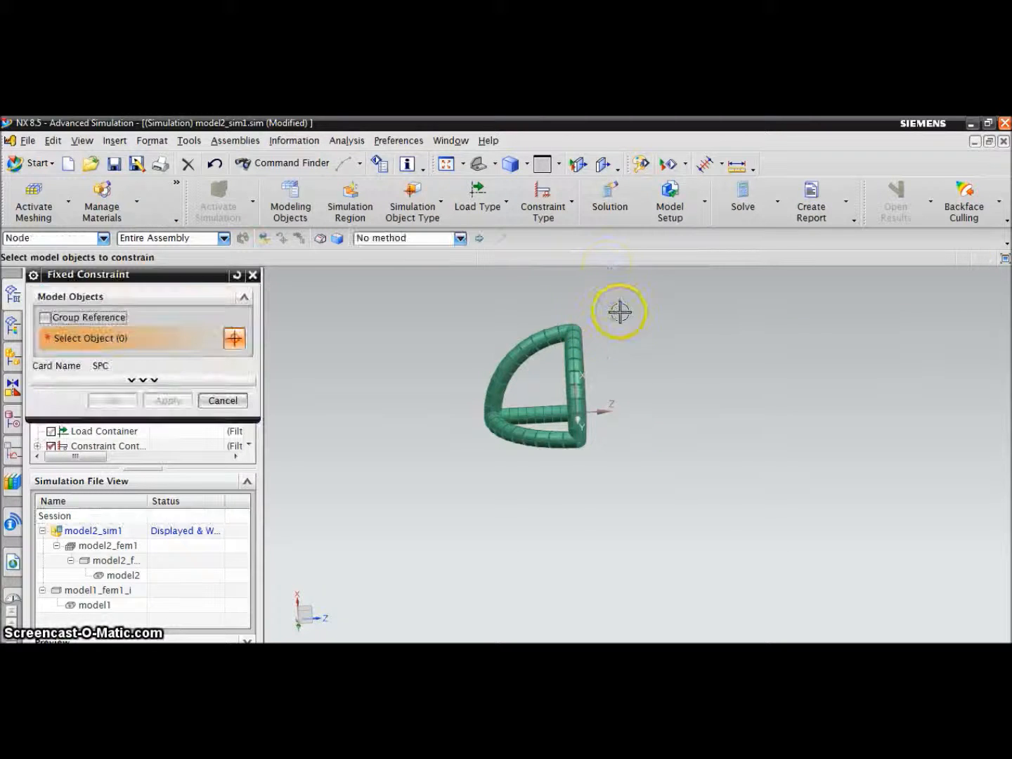
middle_click_drag(617, 305, 599, 357)
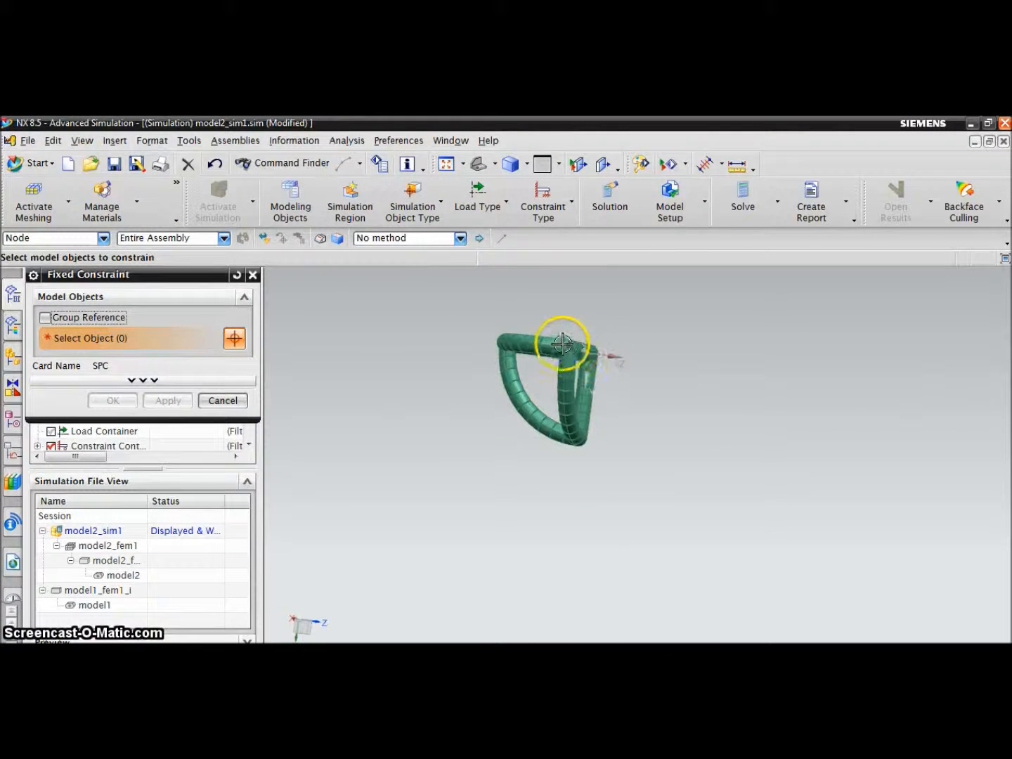
scroll(562, 344, "up", 5)
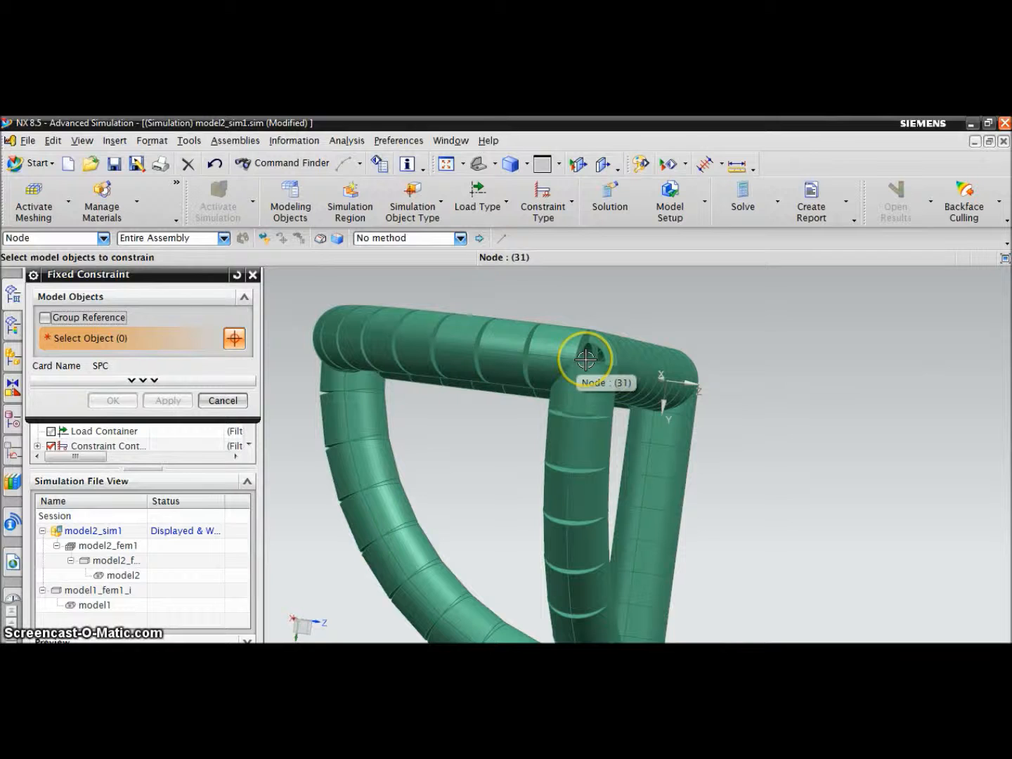
left_click(585, 359)
middle_click_drag(770, 403, 641, 389)
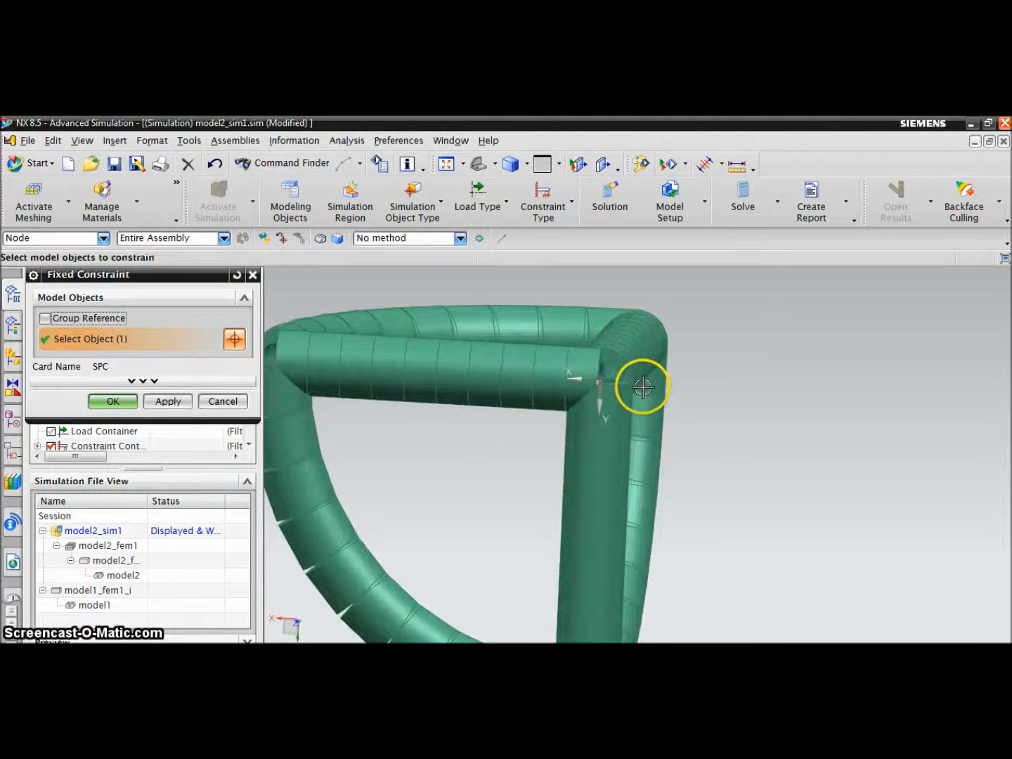
left_click(603, 383)
scroll(628, 482, "down", 3)
scroll(630, 487, "up", 6)
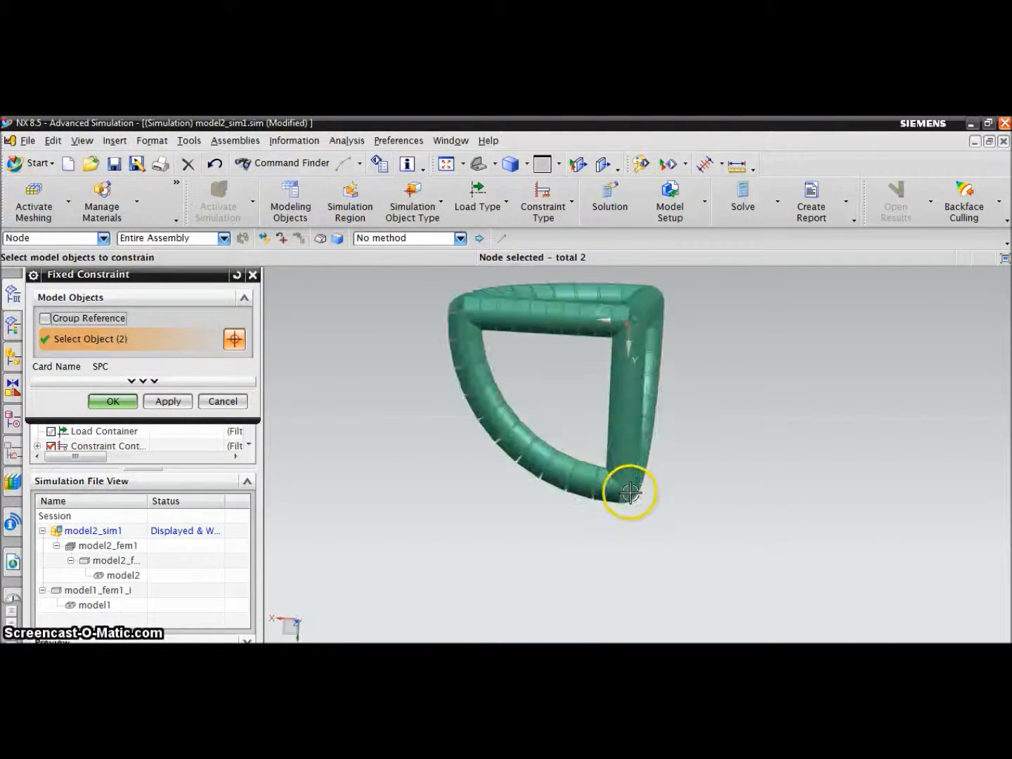
left_click(614, 484)
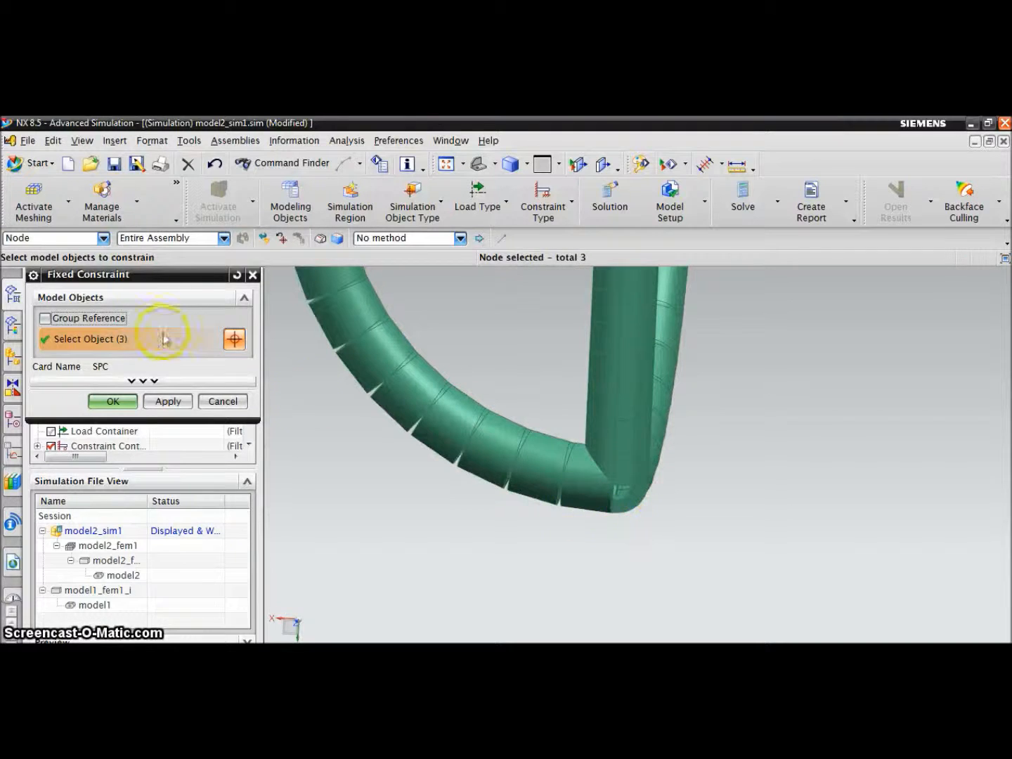
scroll(655, 538, "down", 4)
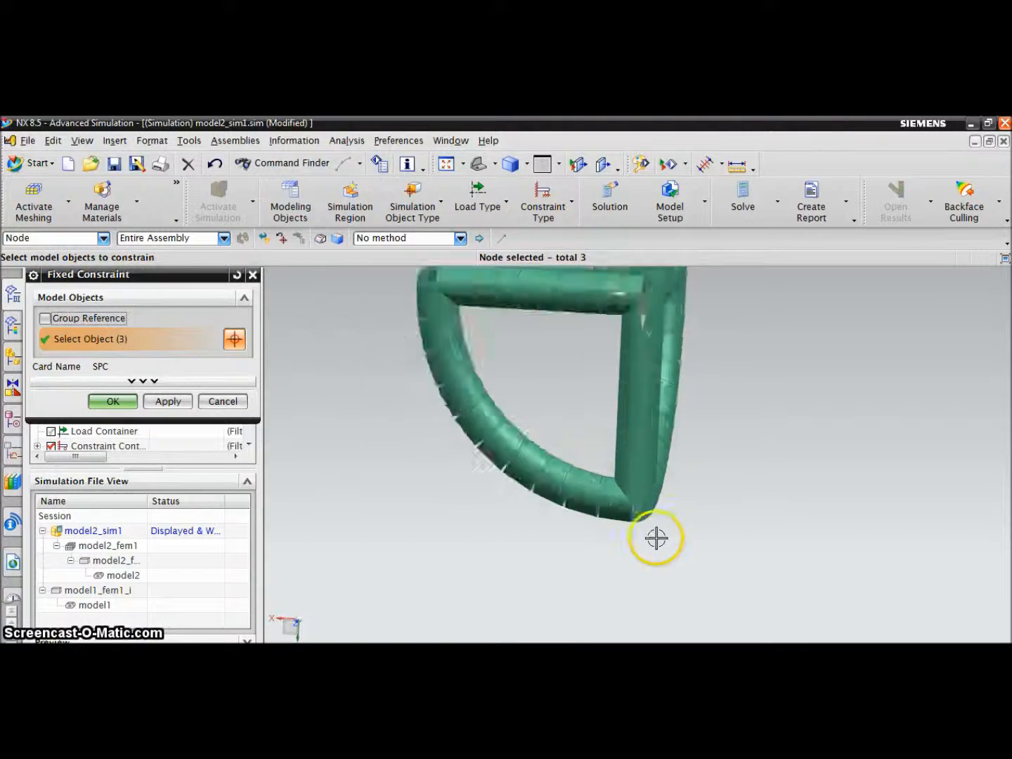
middle_click_drag(696, 522, 777, 470)
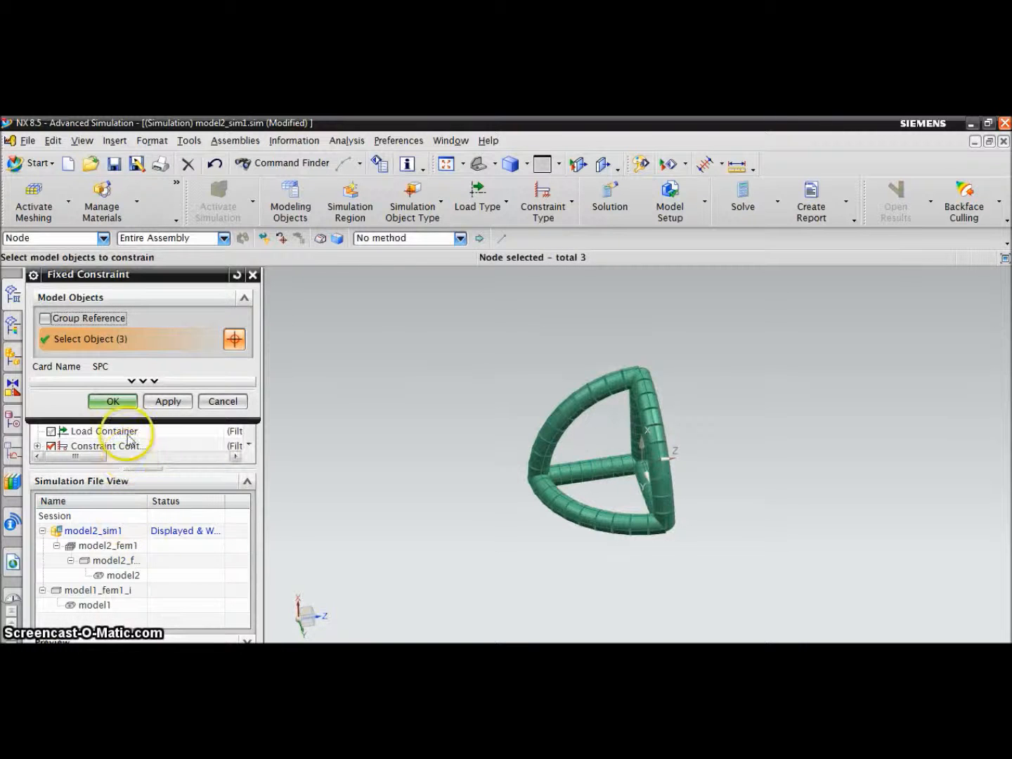
left_click(113, 402)
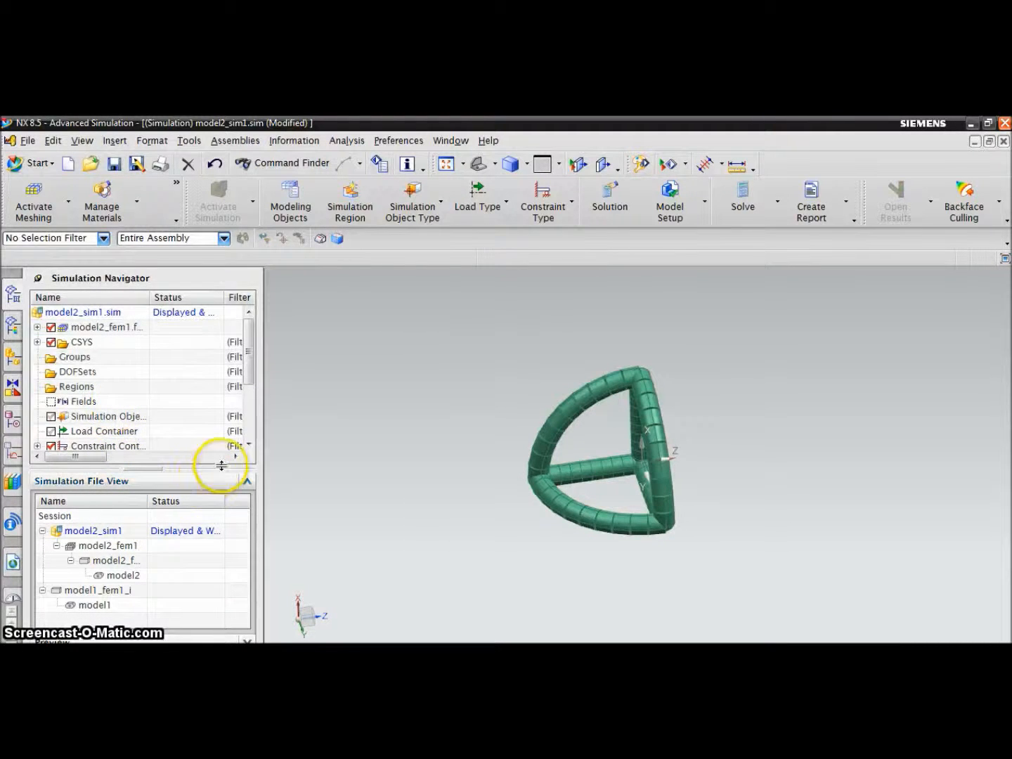
Apply a 100 N magnitude-and-direction force along the Z-axis to a node midway along the lower curved tube
left_click(485, 220)
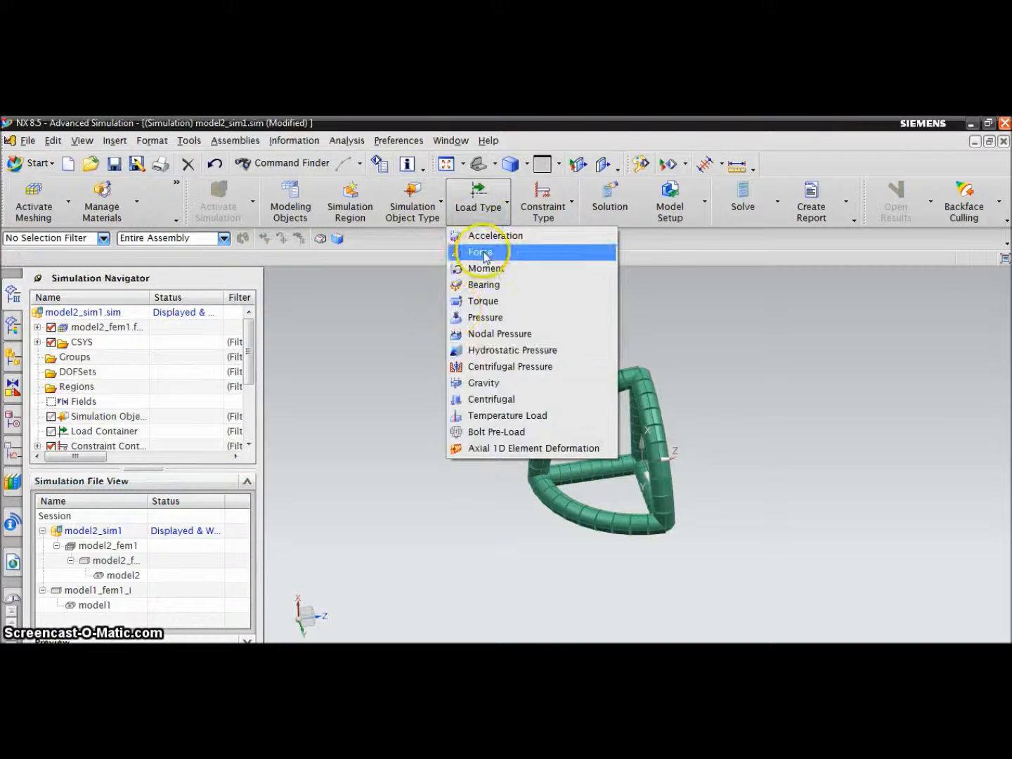
left_click(484, 251)
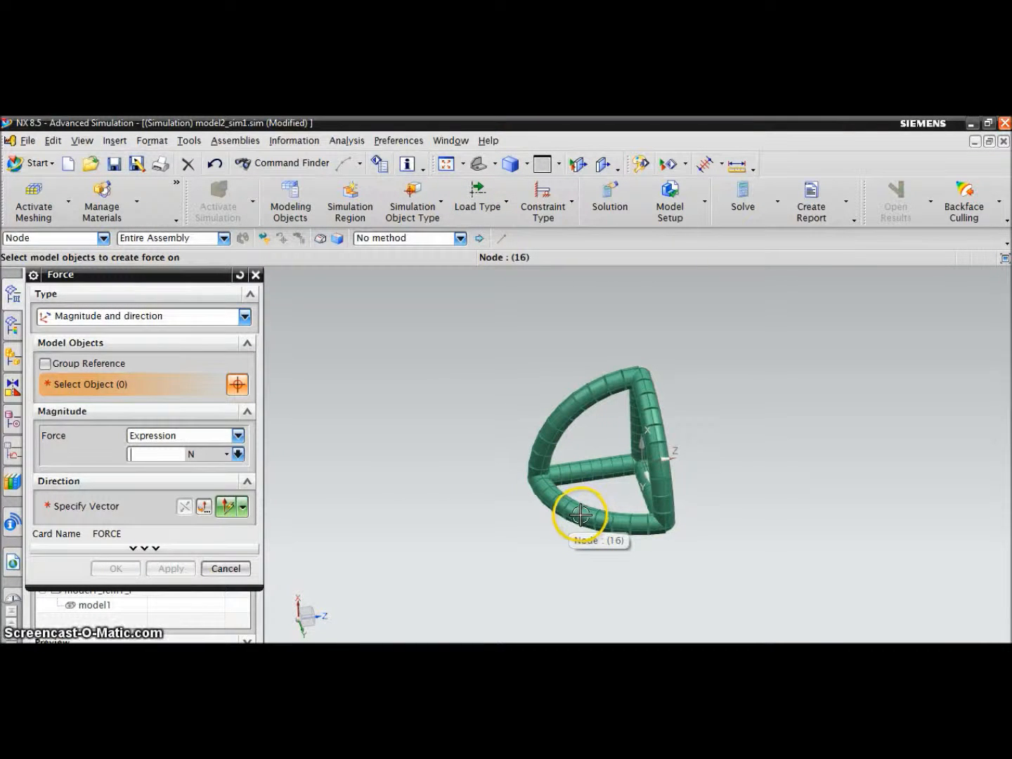
left_click(583, 516)
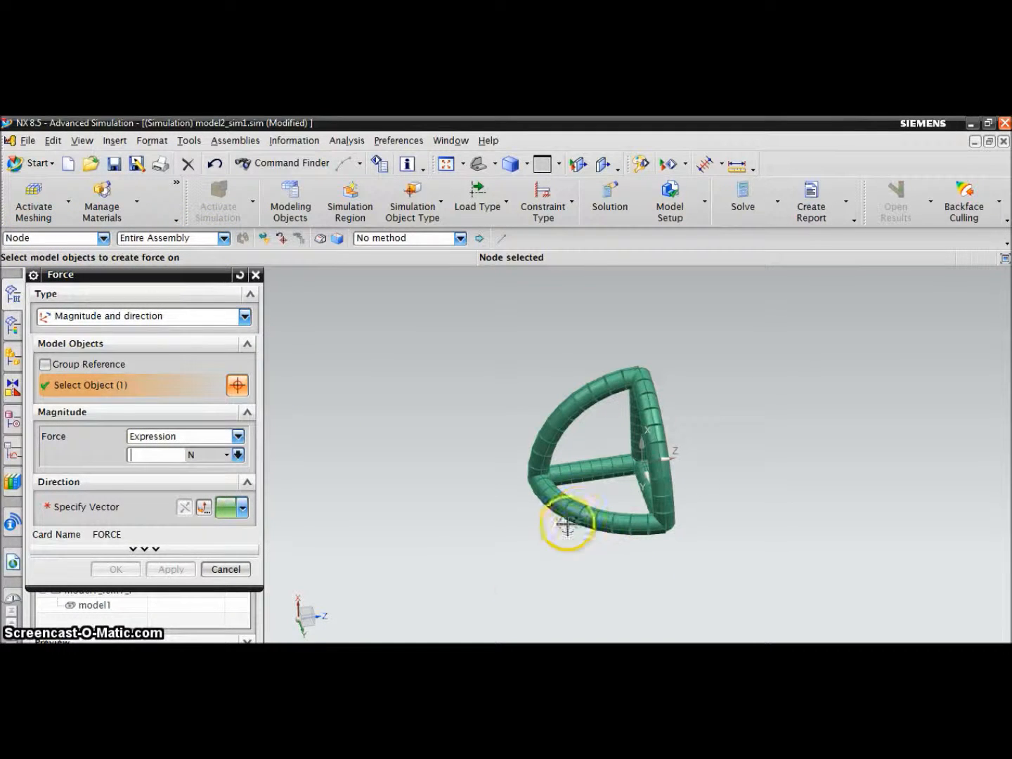
left_click(164, 455)
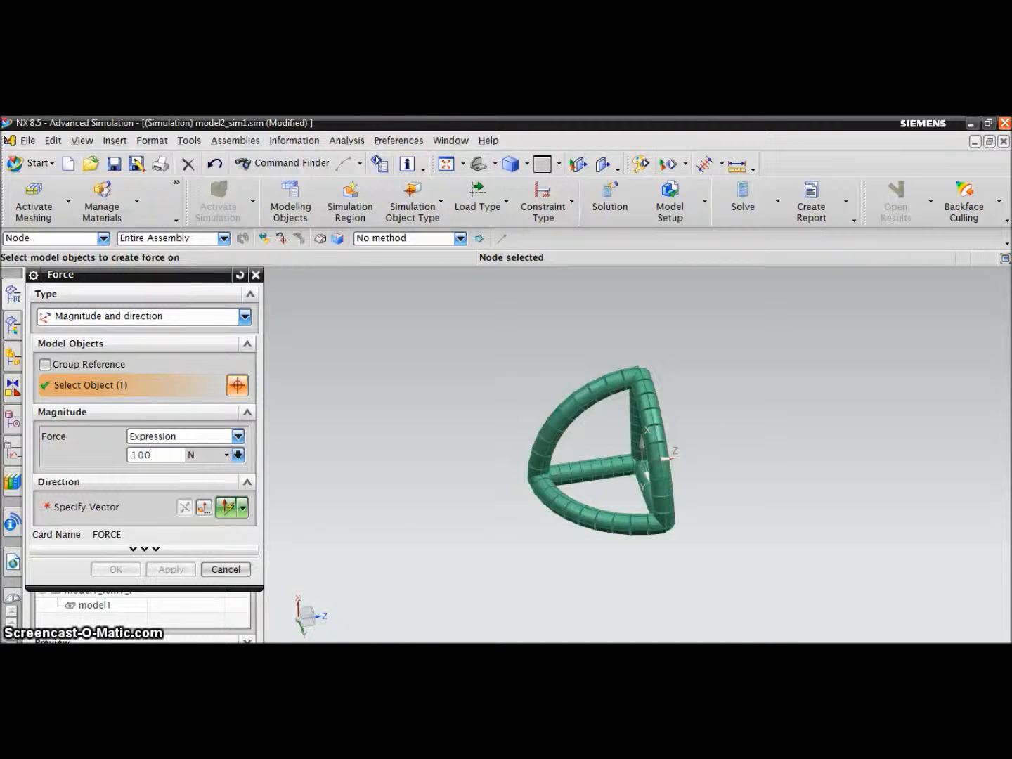
left_click(232, 506)
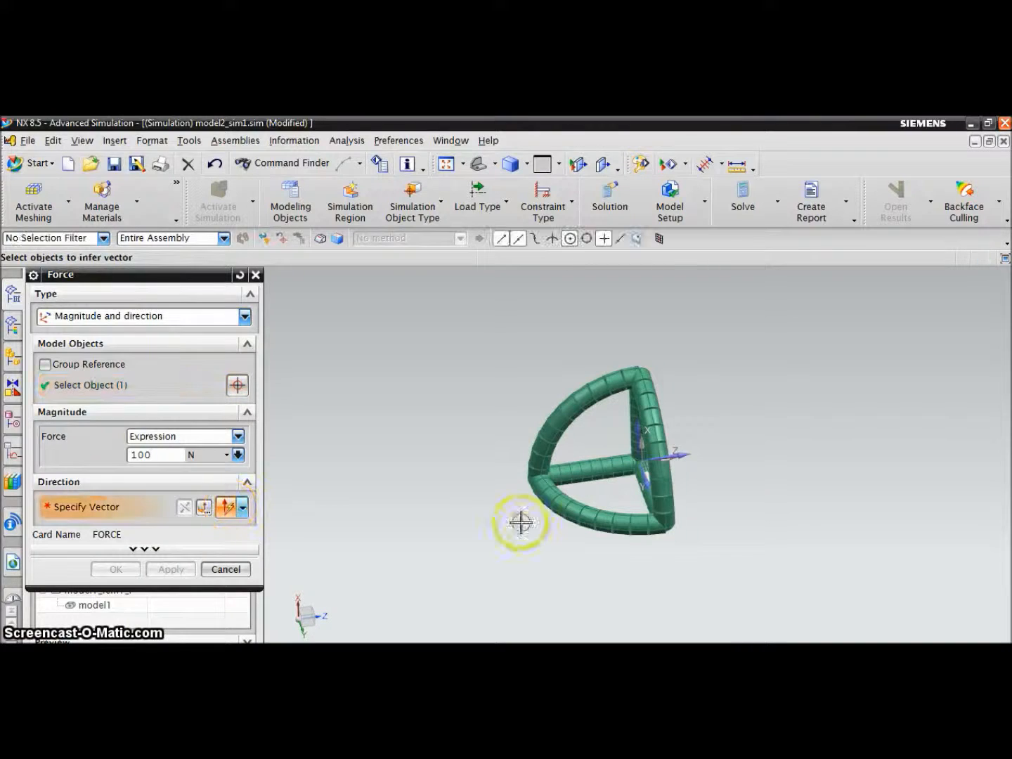
left_click(684, 455)
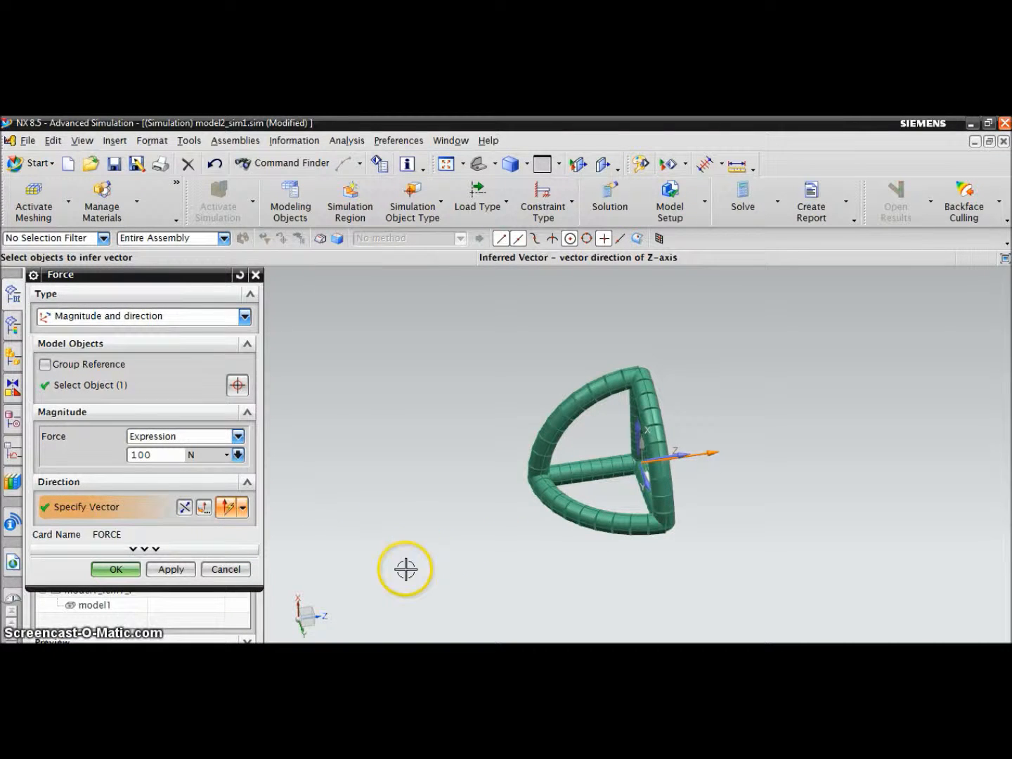
left_click(131, 572)
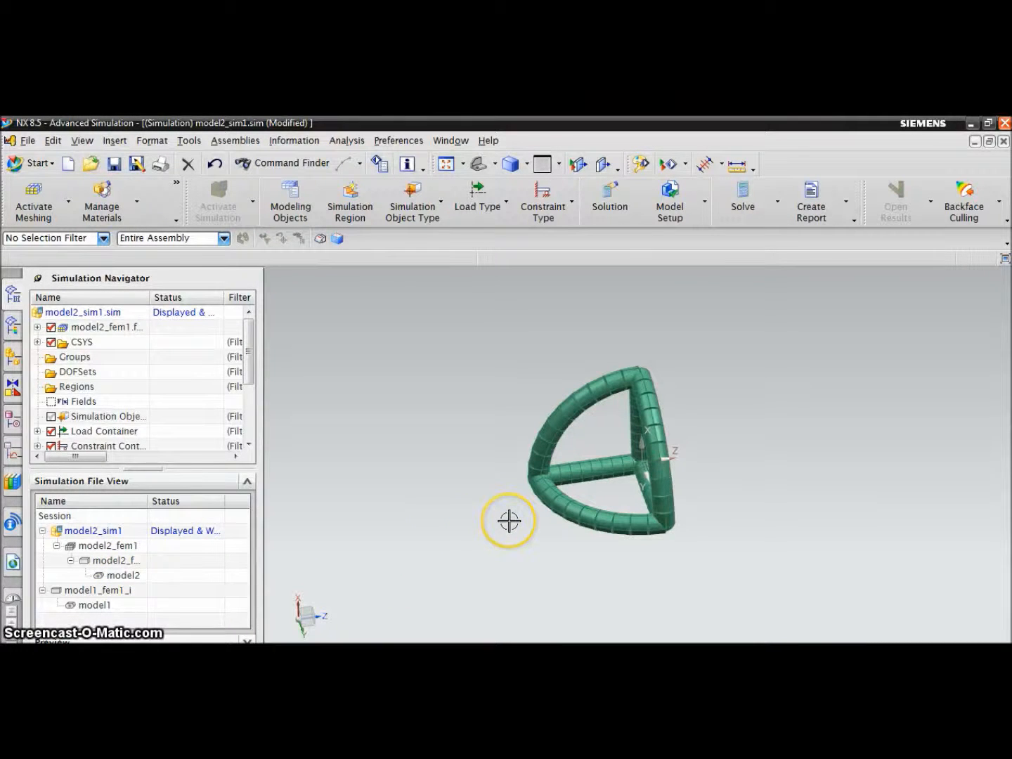
Solve Solution 1 of the simulation, and close the solution monitor and information windows once the job is finished
middle_click_drag(509, 520, 499, 551)
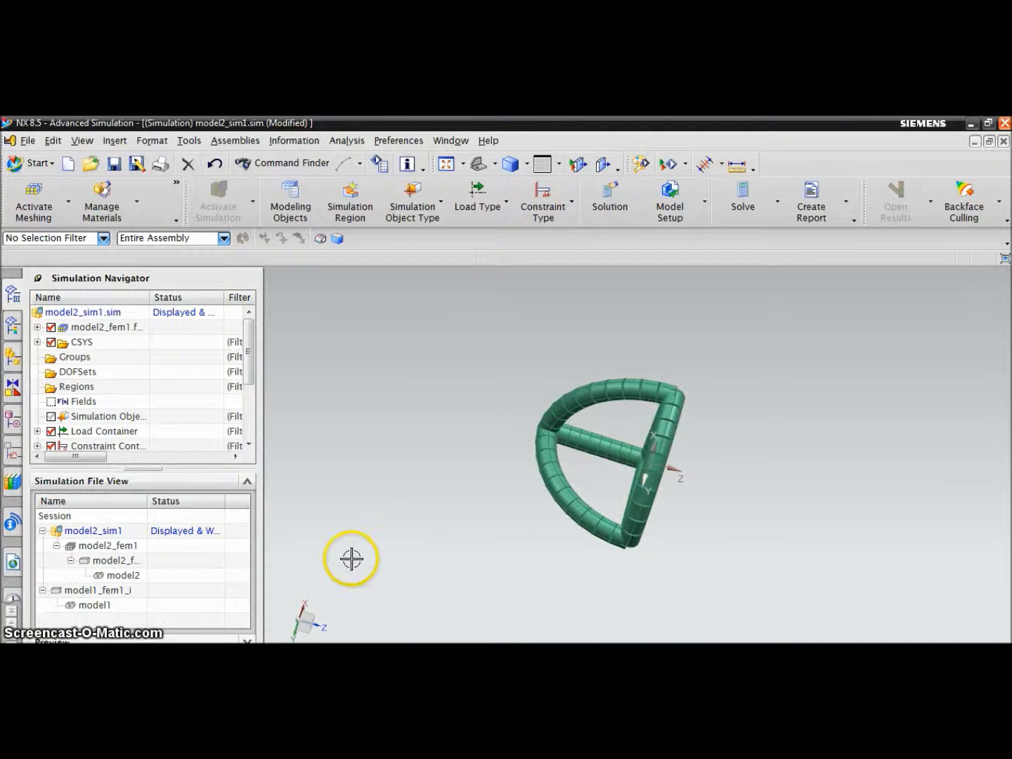
left_click(743, 199)
left_click(116, 410)
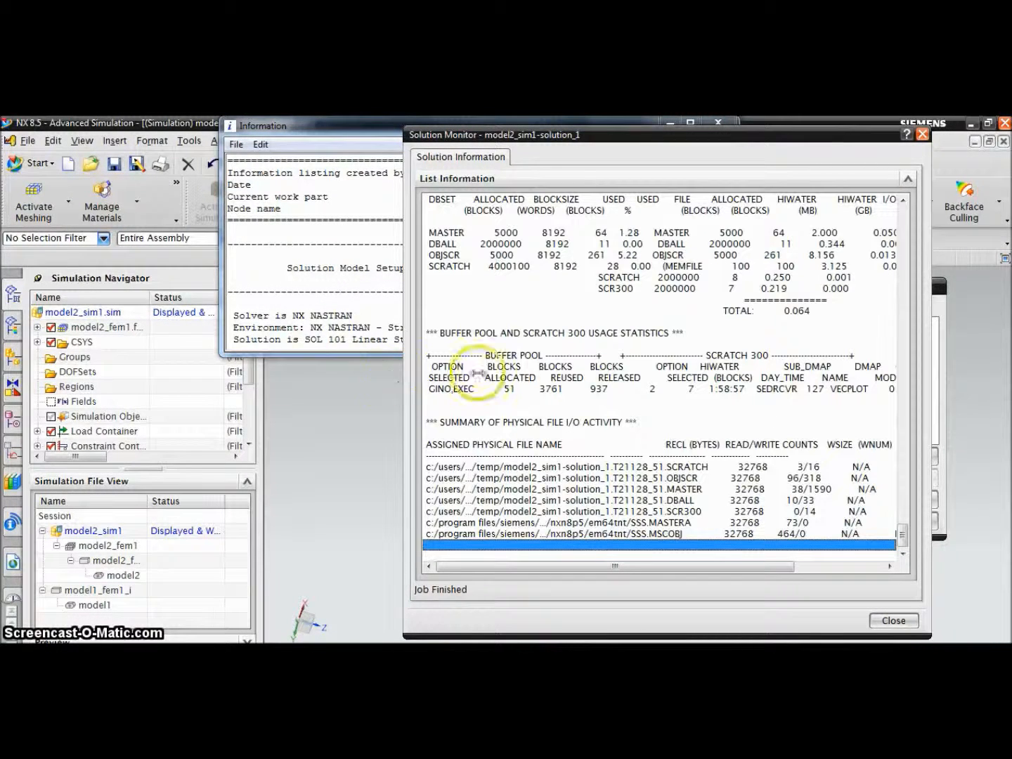
left_click(891, 620)
left_click(884, 523)
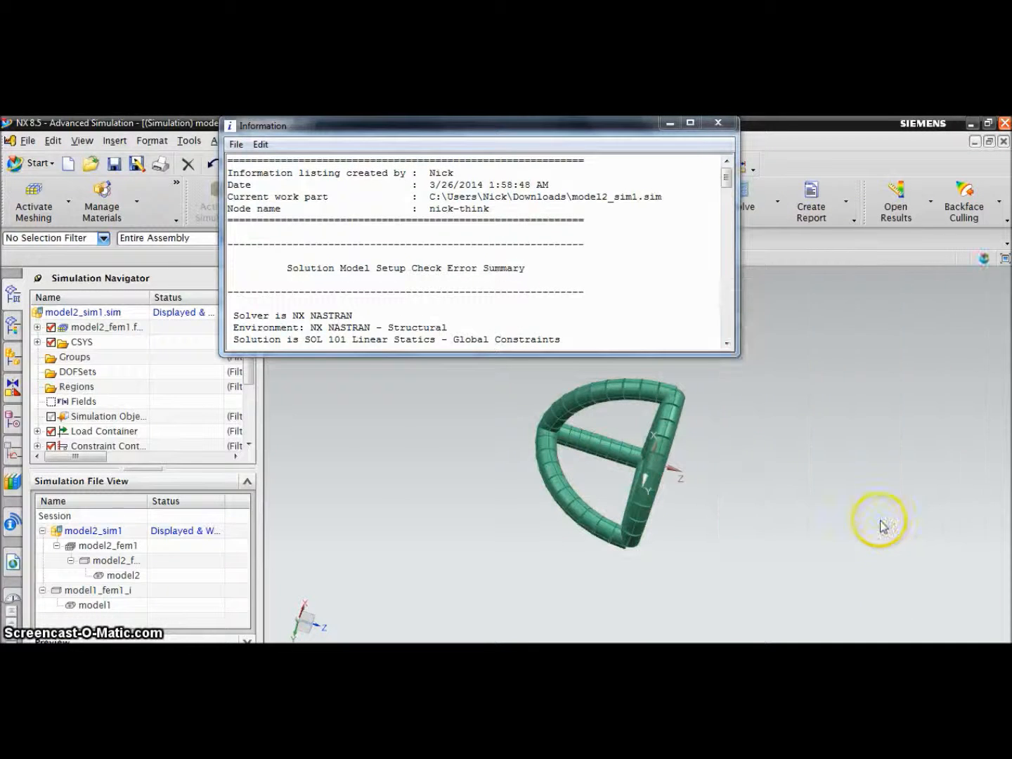
left_click(719, 123)
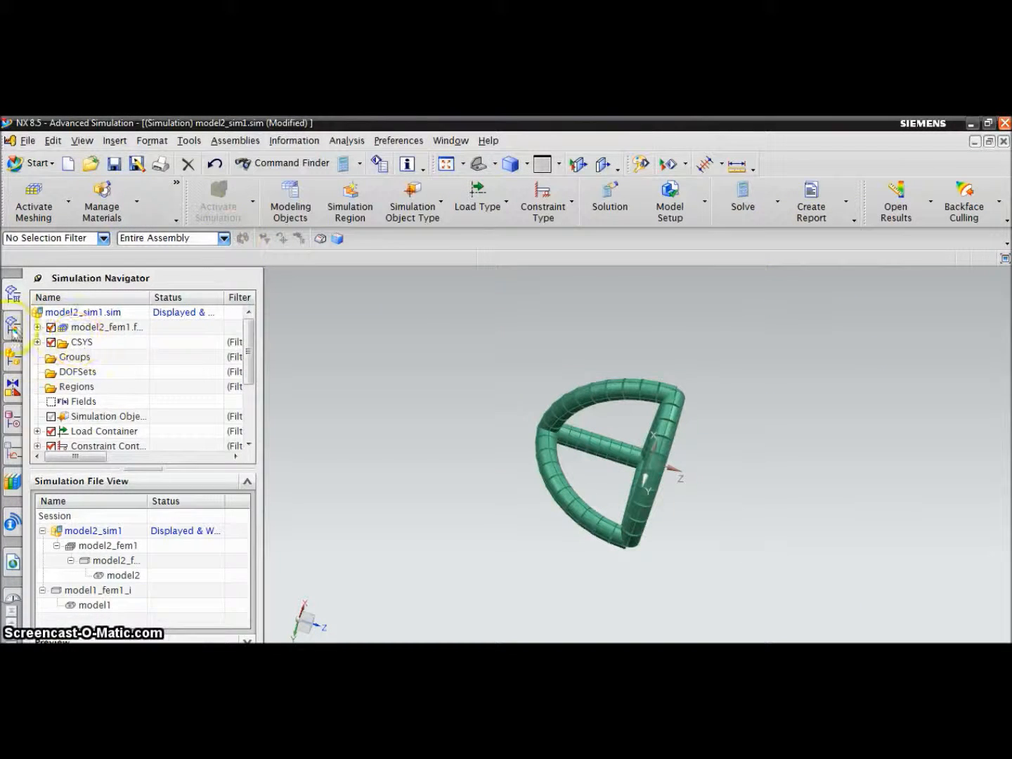
Load the Solution 1 results and plot the Stress - Element-Nodal result on the frame
left_click(13, 327)
left_click(92, 328)
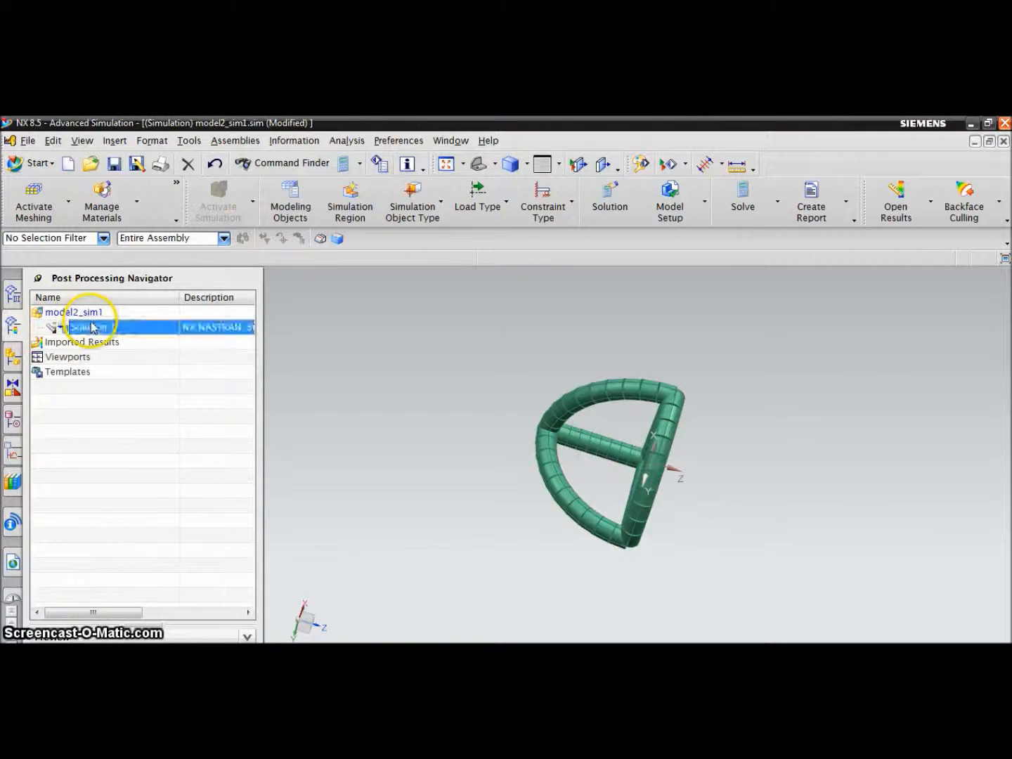
left_click(36, 327)
double_click(116, 372)
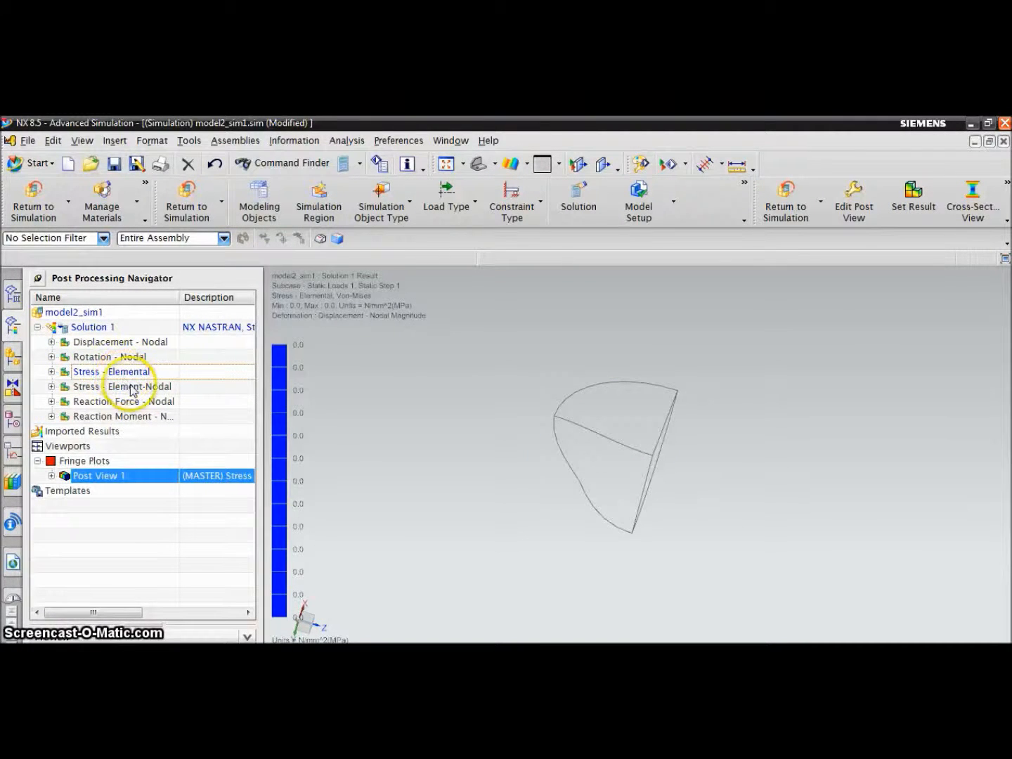
double_click(128, 388)
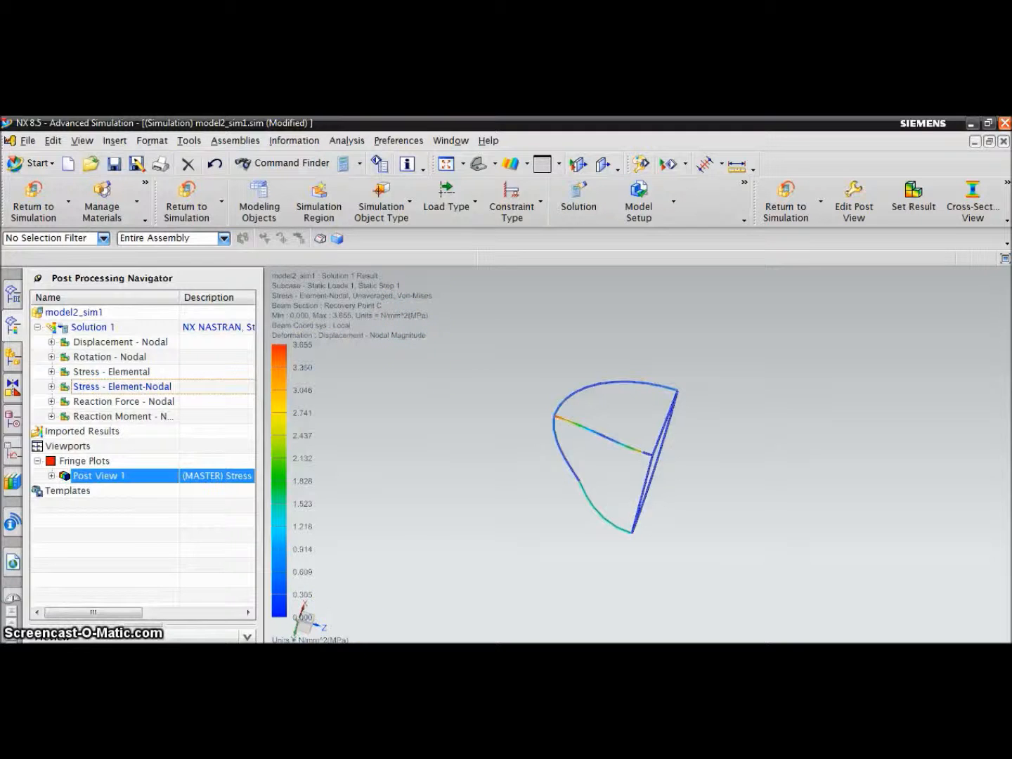
Switch to the Chrome browser and open the Wikipedia article on ultimate tensile strength in a new tab
left_click(334, 654)
left_click(161, 124)
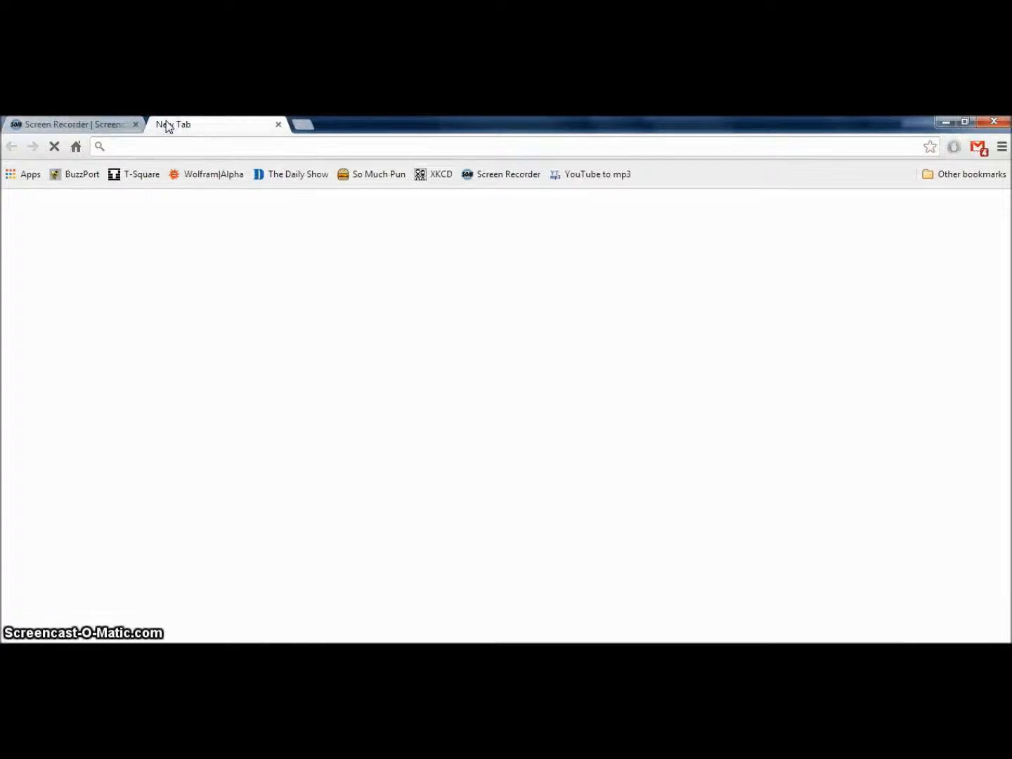
type("wikip")
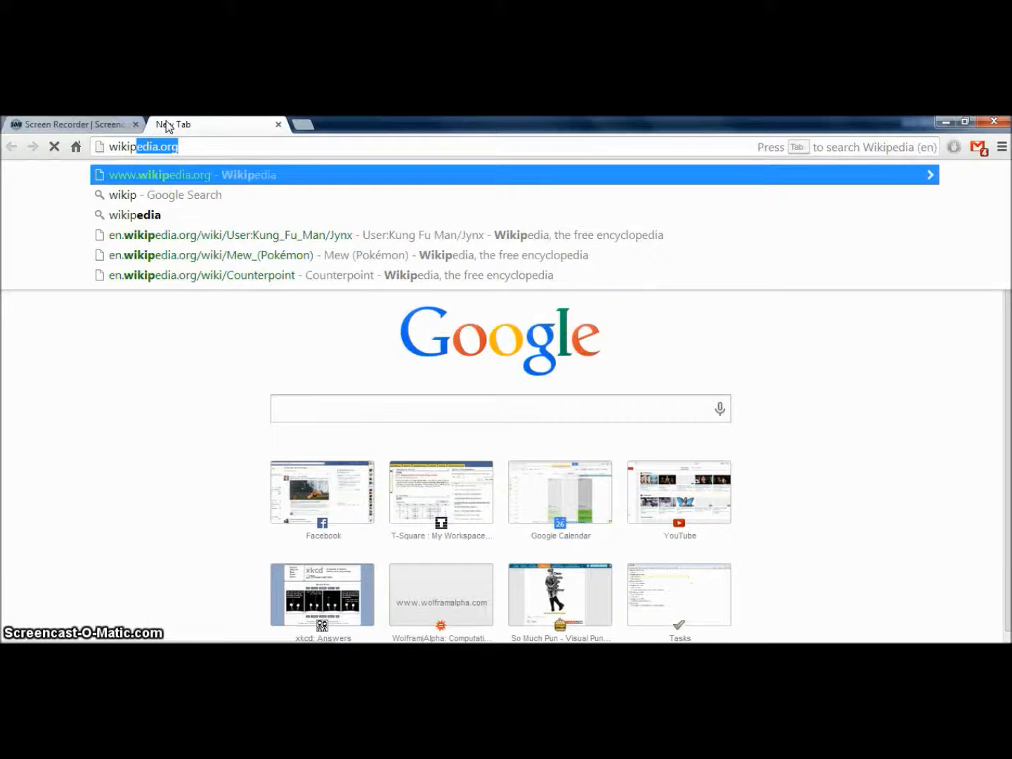
type("edia.org")
key("Tab")
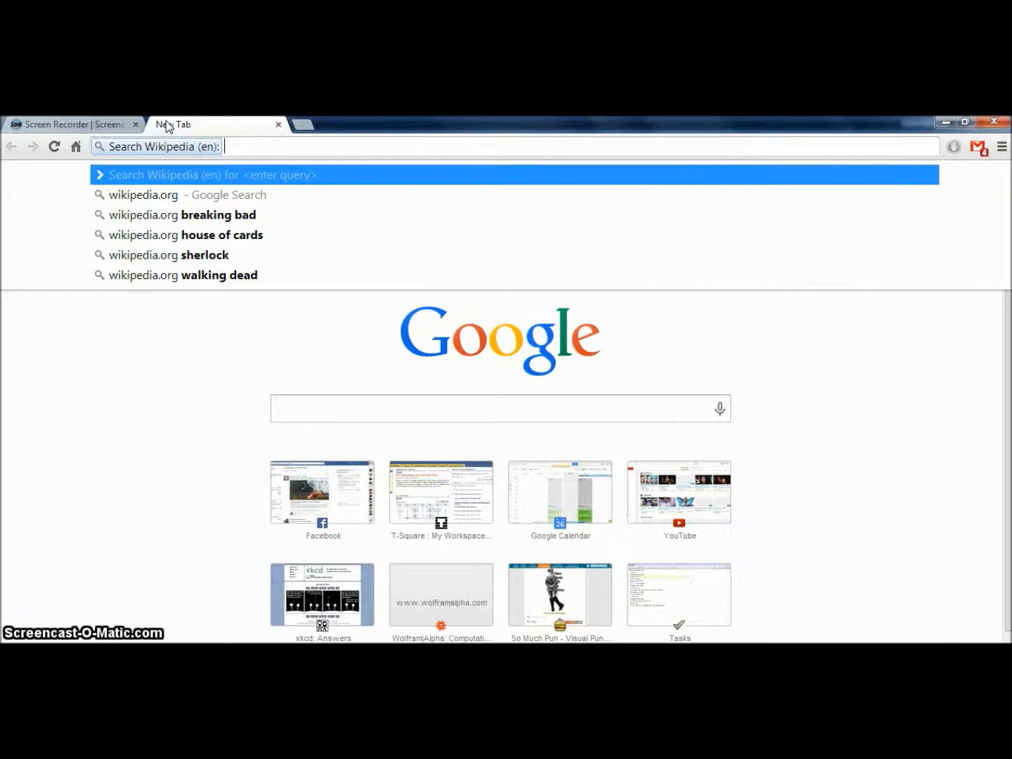
type("ultimate ten")
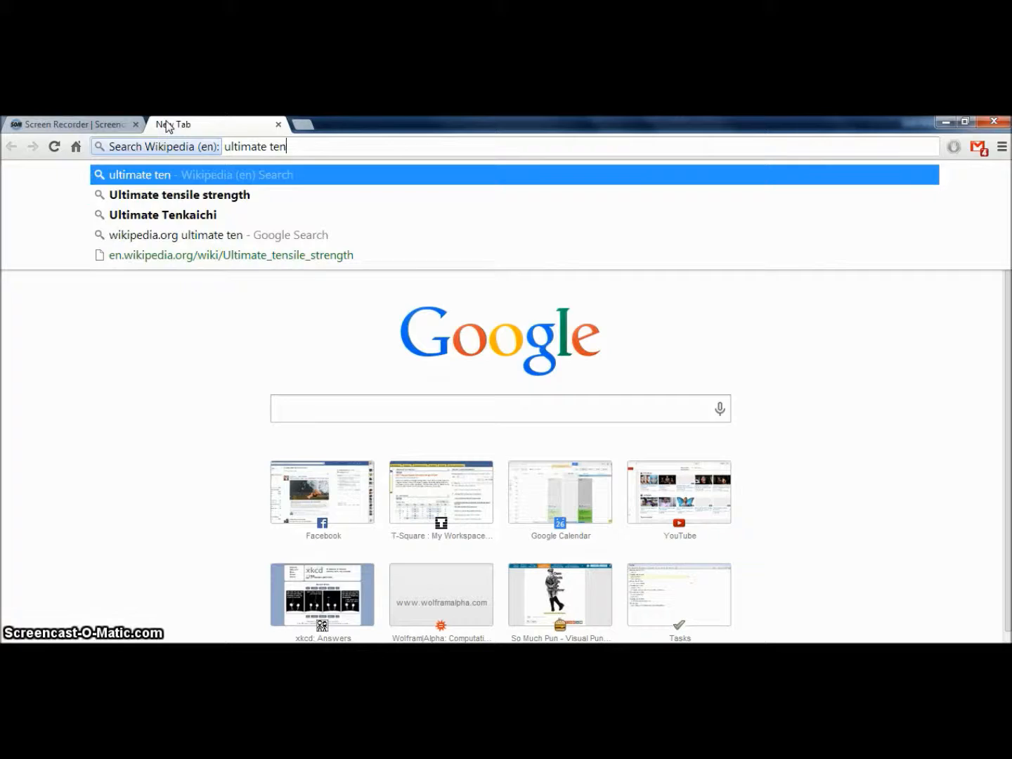
key("Down")
key("Return")
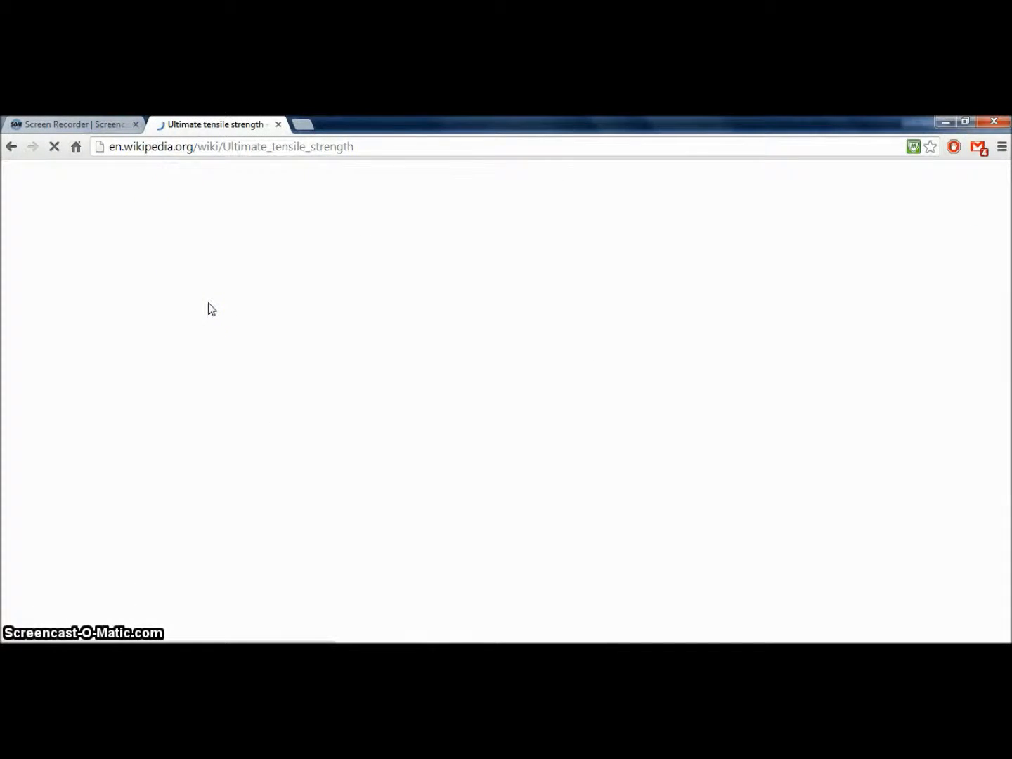
Search the article for "41" and highlight the ultimate strength of AISI 4130 steel in the typical tensile strengths table
scroll(339, 440, "down", 8)
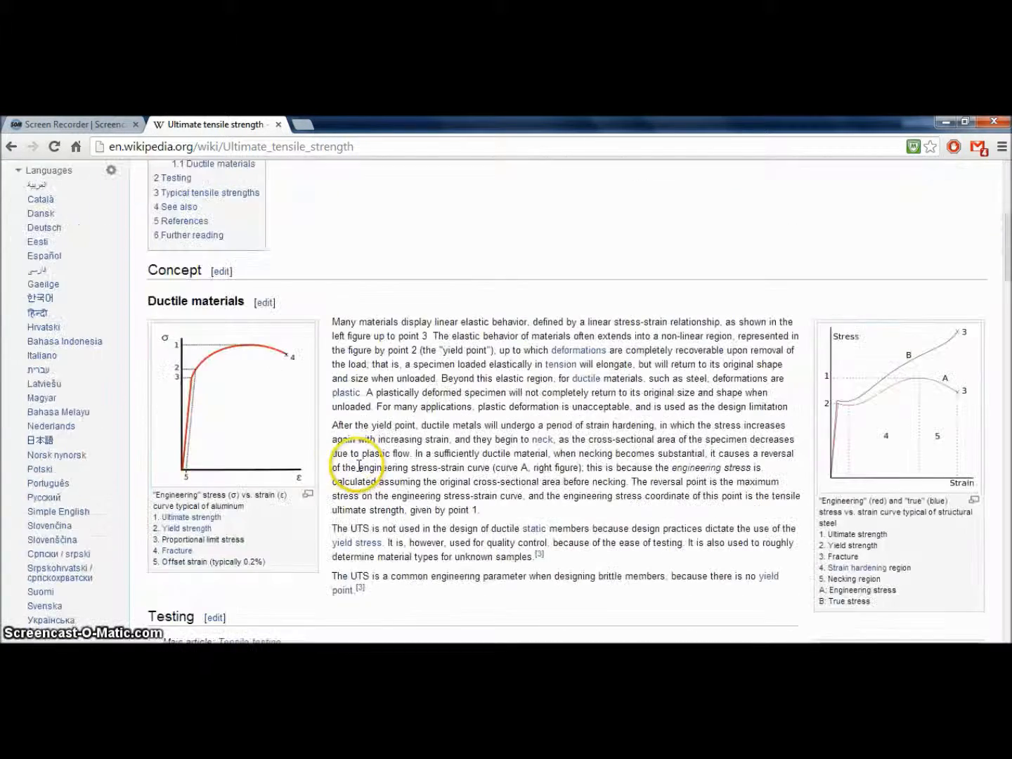
scroll(359, 466, "down", 7)
scroll(346, 440, "up", 2)
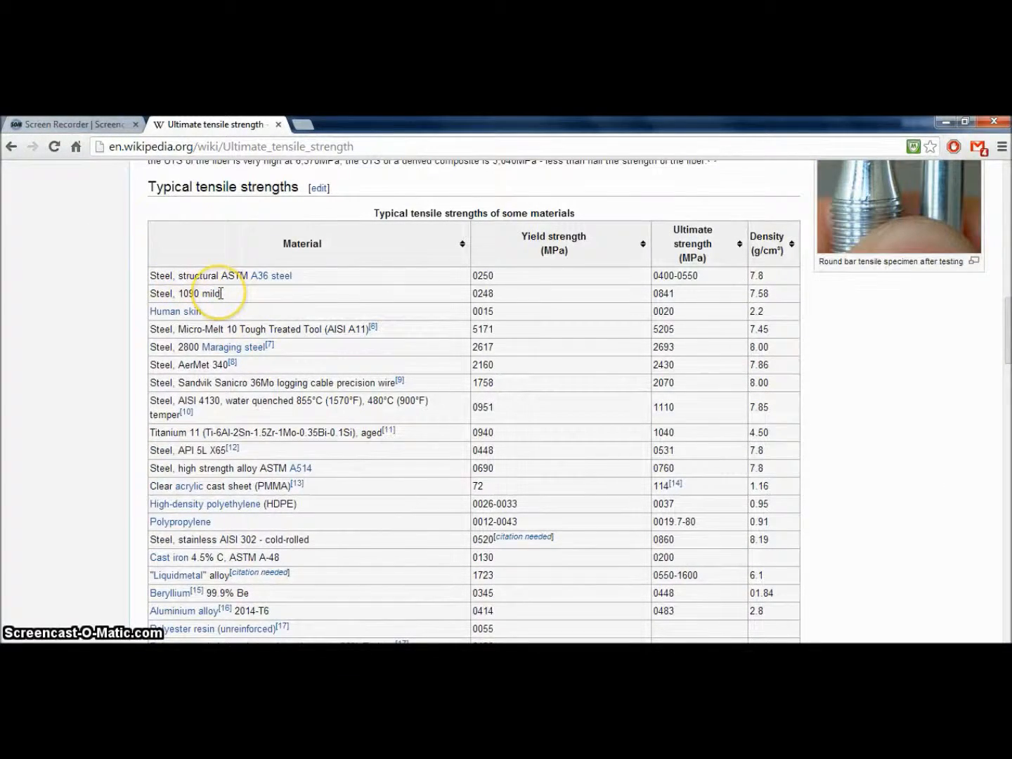
key("ctrl+f")
type("41")
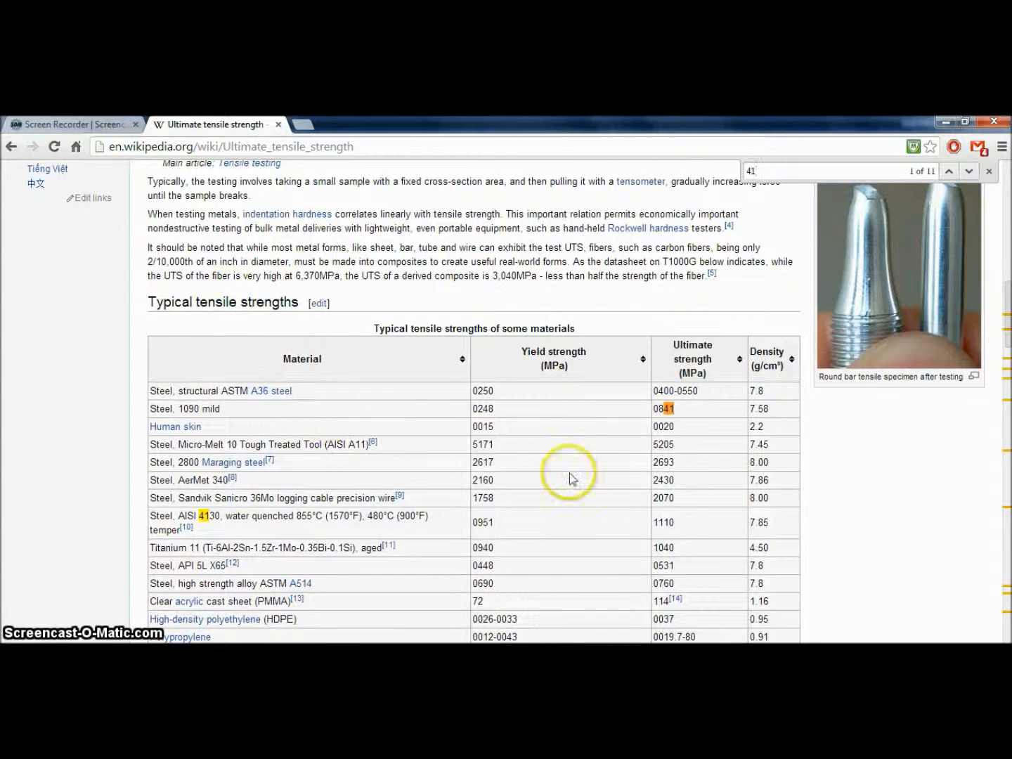
type(",")
left_click_drag(654, 522, 686, 526)
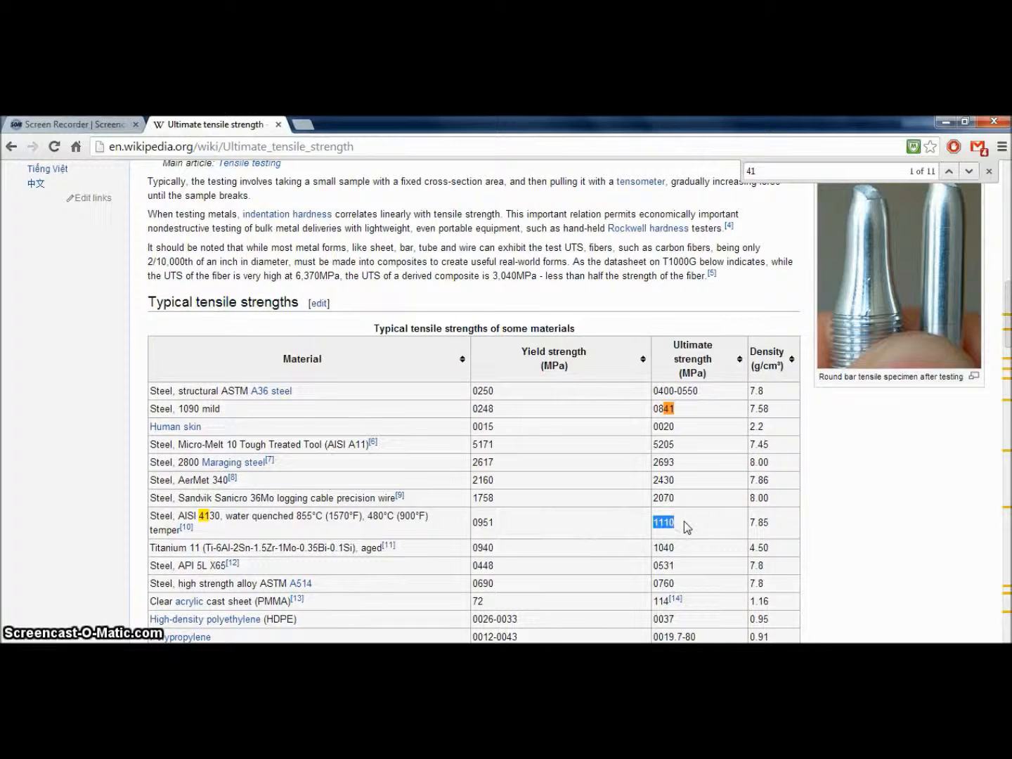
Compare the NX element-nodal stress plot with the article's AISI 4130 ultimate strength, and examine the stress distribution across the deformed frame
key("alt+Tab")
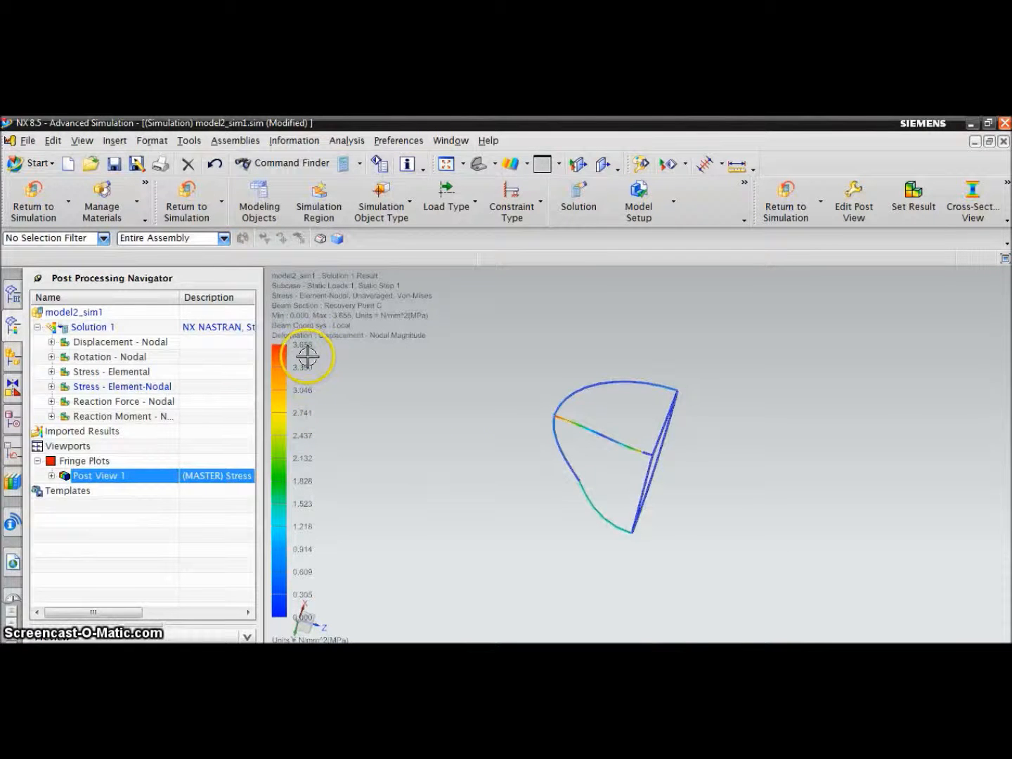
key("alt+Tab")
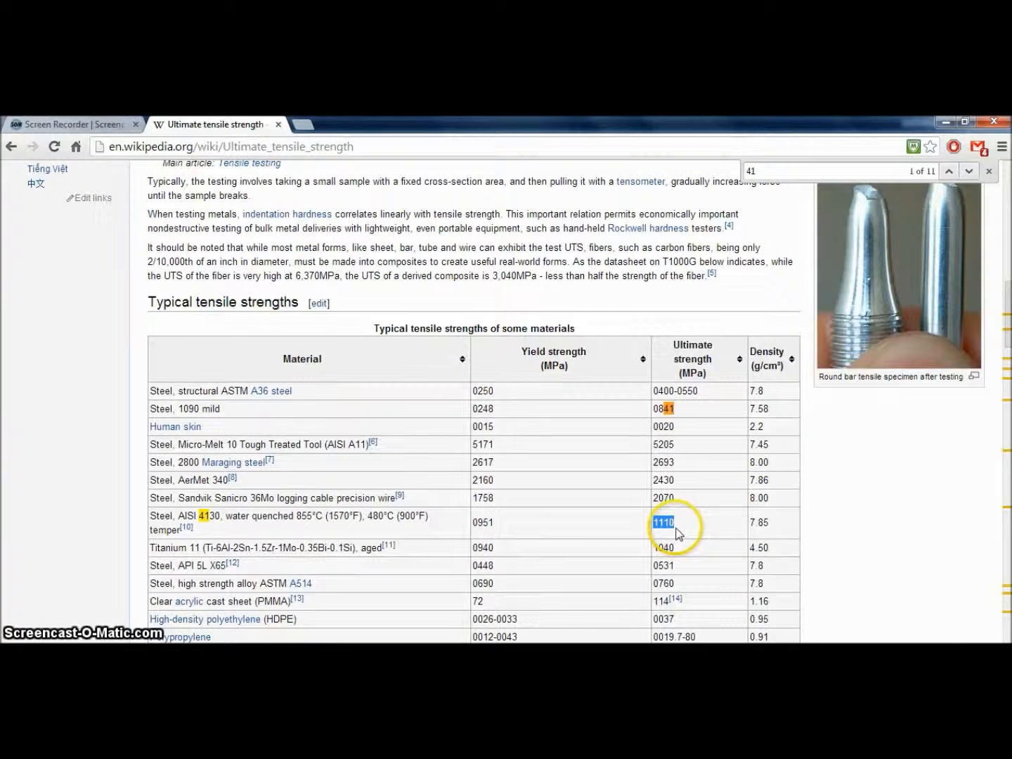
key("alt+Tab")
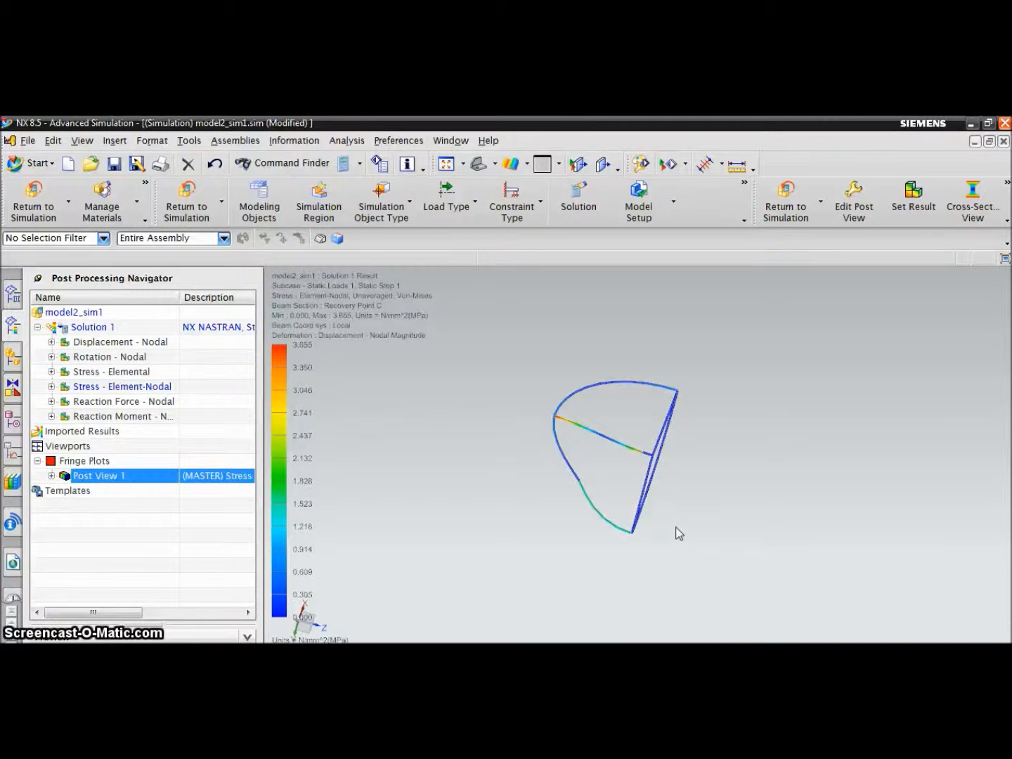
key("alt+Tab")
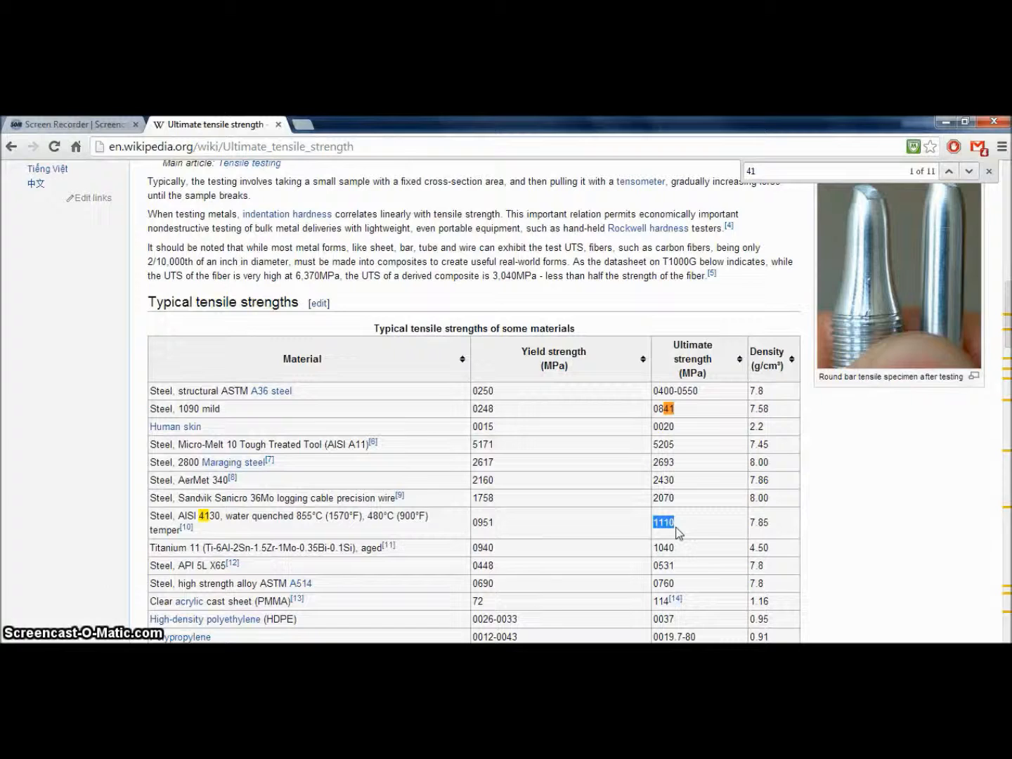
key("alt+Tab")
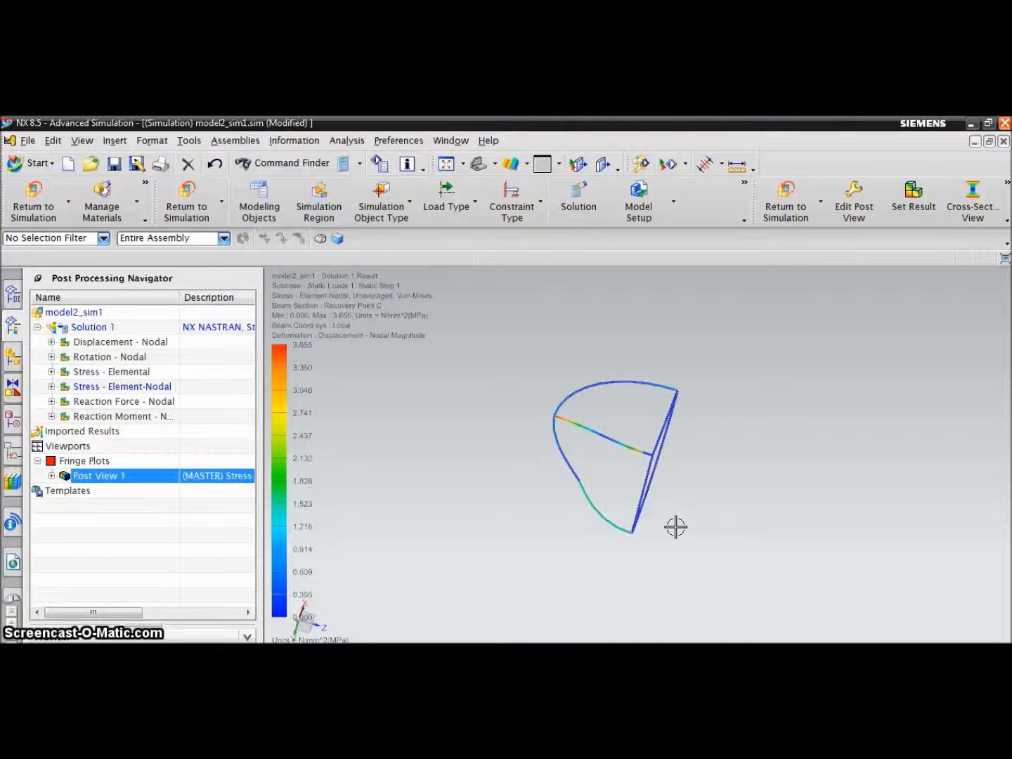
middle_click_drag(507, 457, 637, 515)
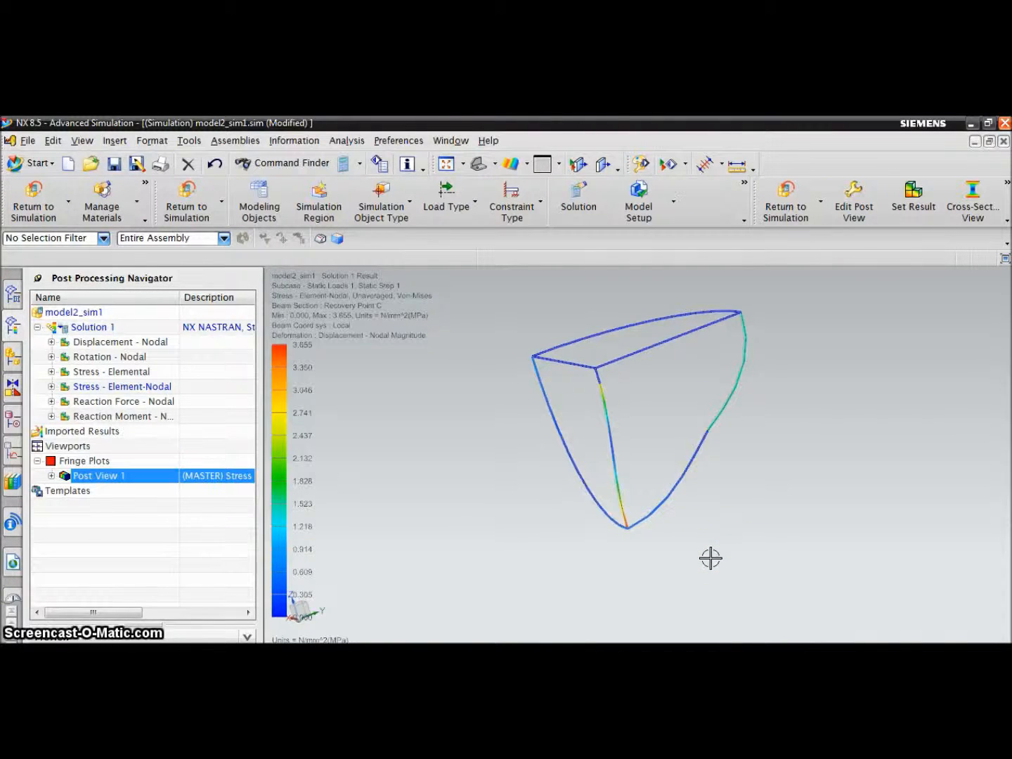
middle_click_drag(743, 465, 756, 507)
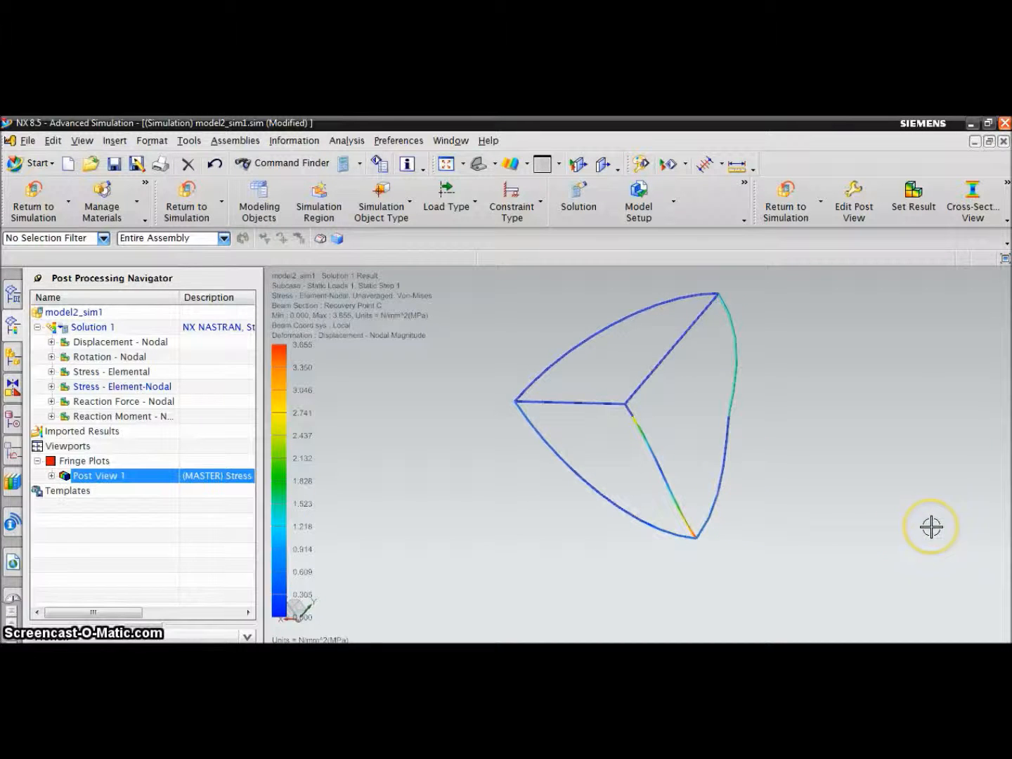